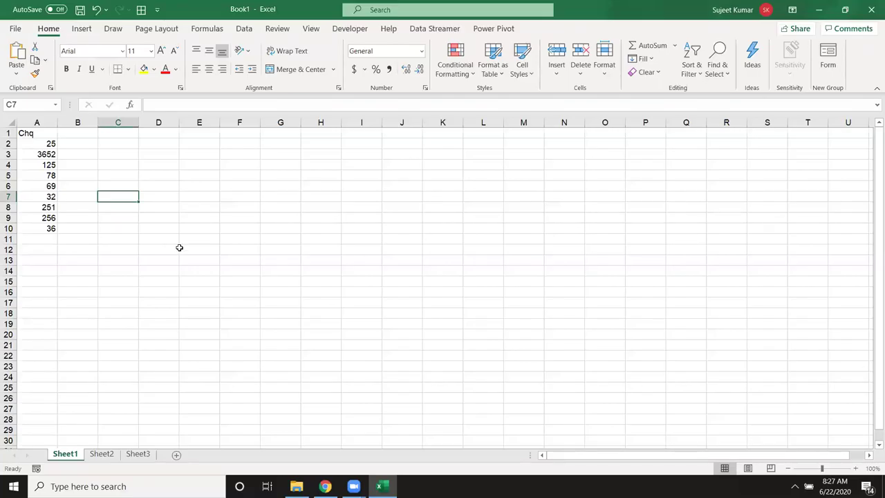
- Apply the custom number format 000000 to A2:A10 so cheque numbers show leading zeros
click(29, 147)
drag(28, 146, 34, 225)
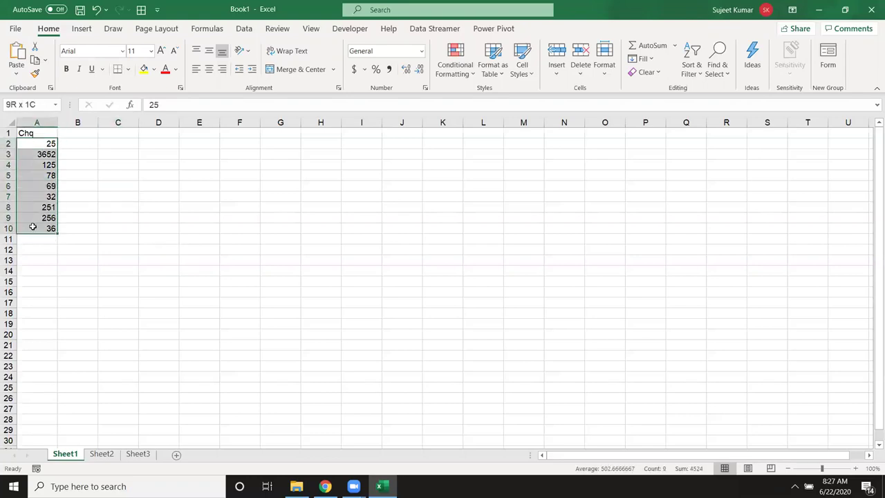
right_click(38, 184)
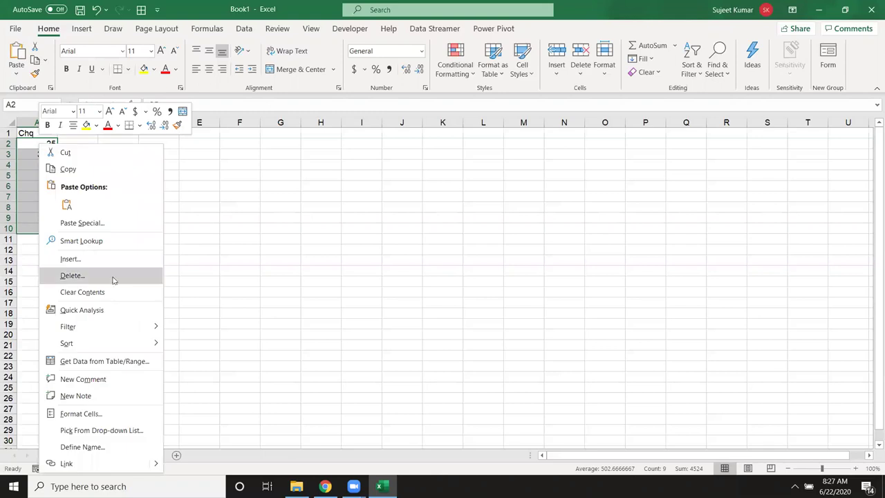
click(109, 412)
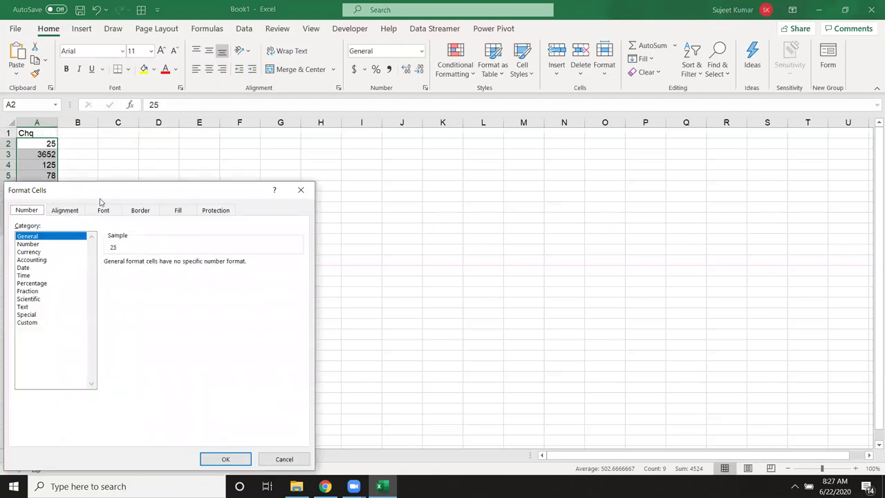
click(257, 276)
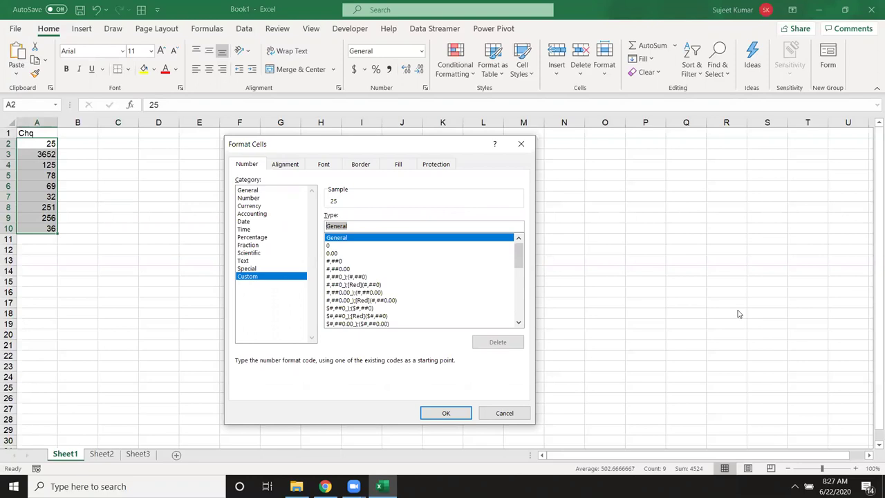
text(000000)
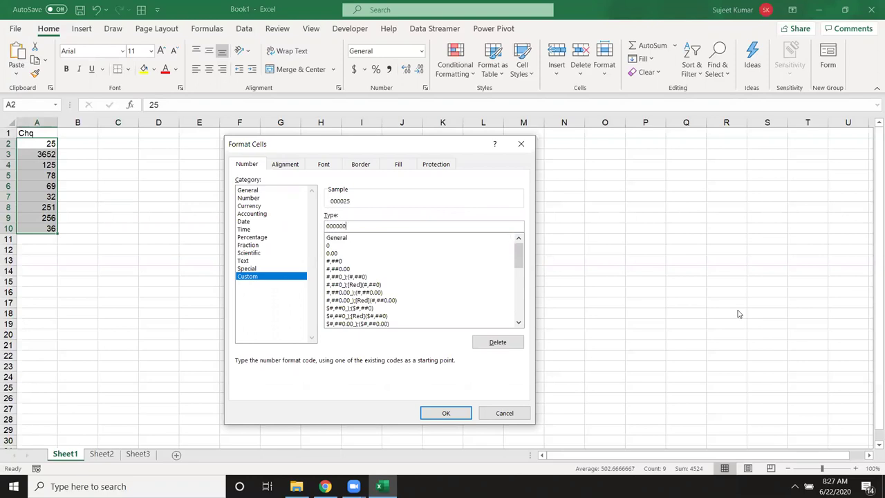
click(463, 415)
key(Up)
key(Down)
key(Down)
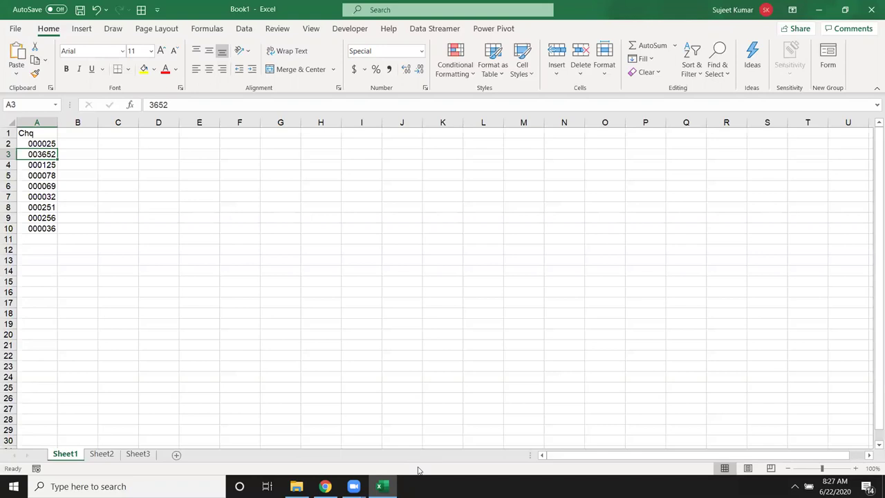
- Check that A2 still stores 25, then enter '000025 as text in E2
key(Up)
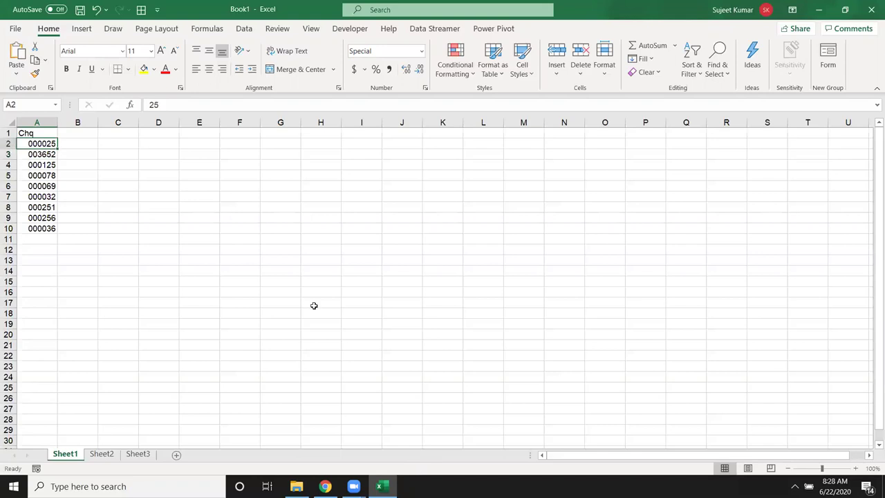
click(153, 104)
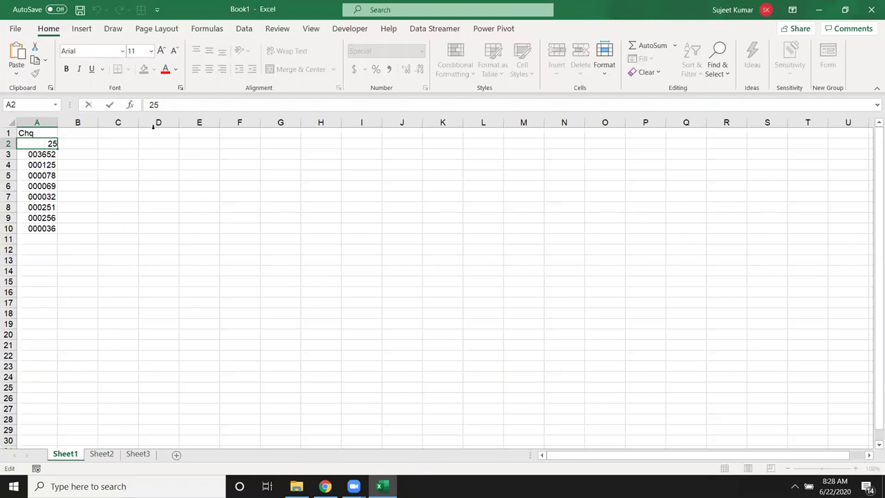
key(Return)
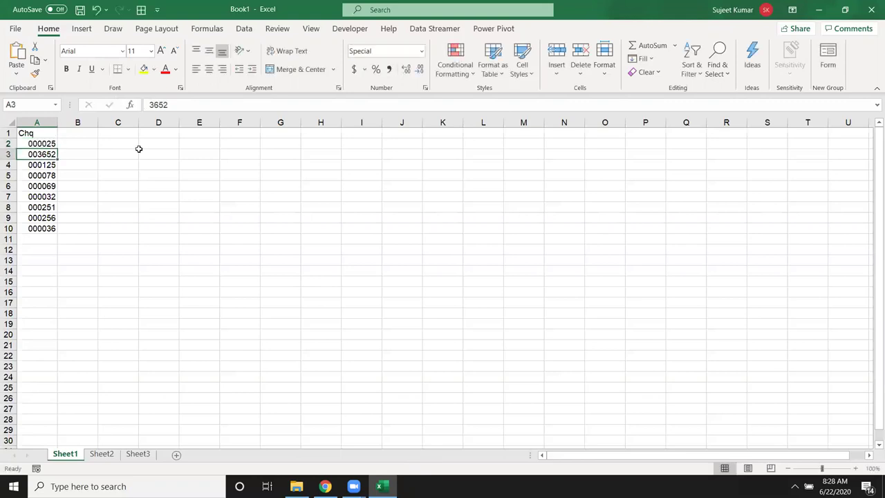
click(187, 149)
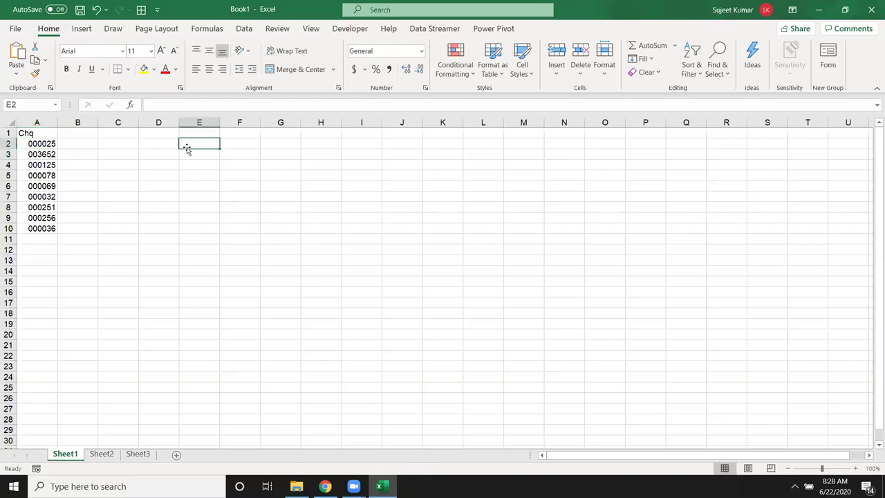
text('000025)
key(Return)
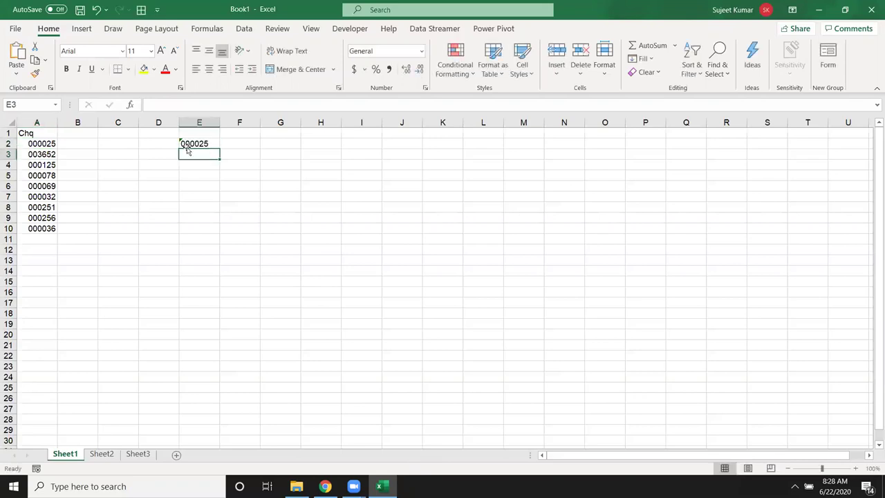
- Try converting E2 to a number, undo it, then ignore the stored-as-text warning
click(186, 143)
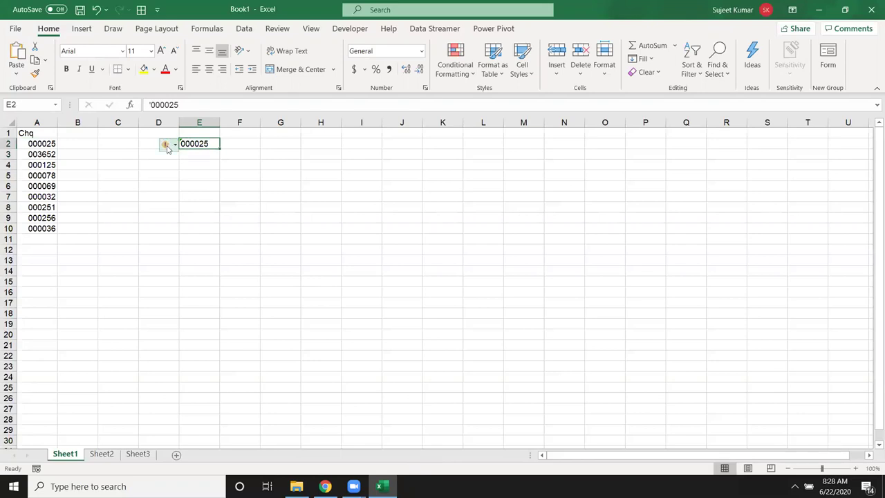
click(168, 144)
click(194, 177)
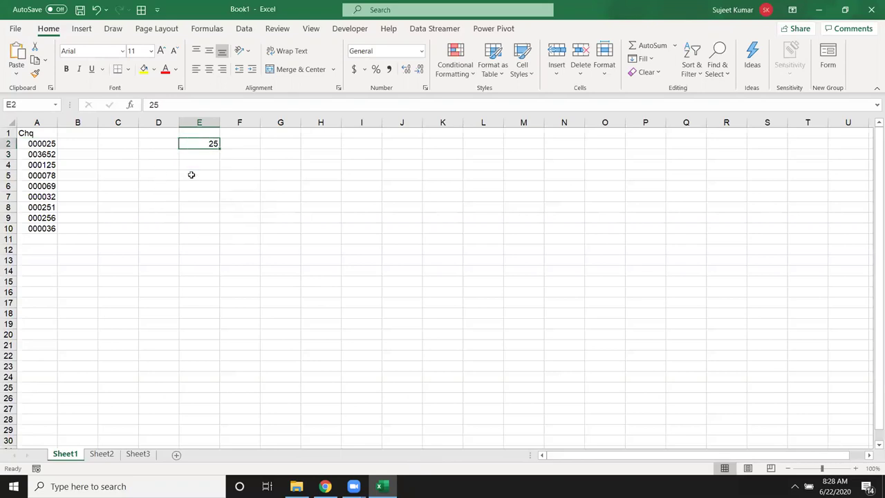
key(ctrl+z)
click(167, 144)
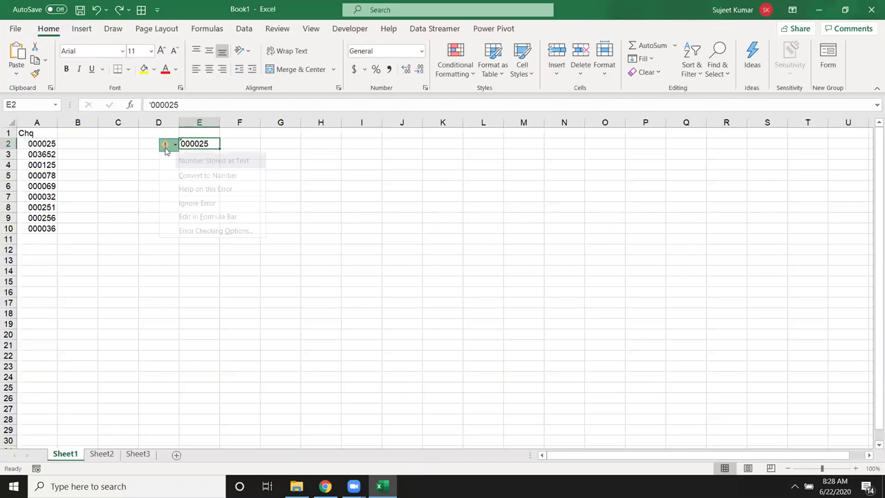
click(184, 203)
click(158, 204)
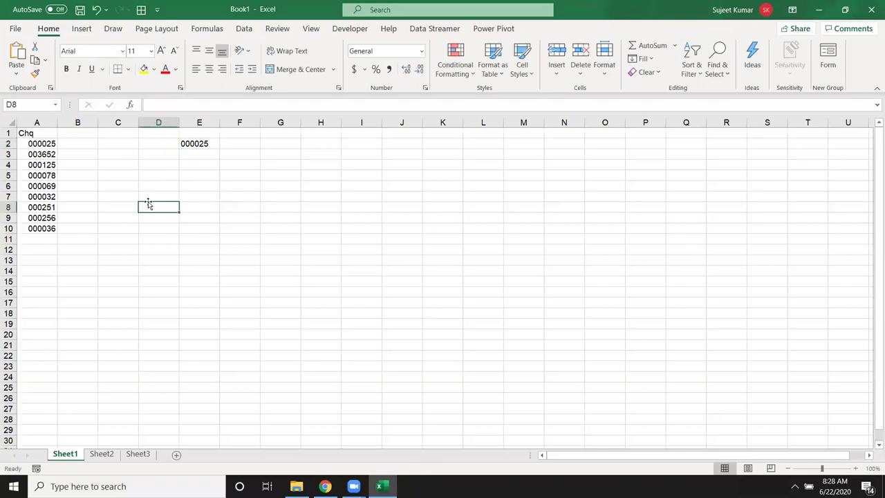
click(115, 158)
- Enter =A2=E2 in C3, which returns FALSE, and review the A2 and E2 values
text(=)
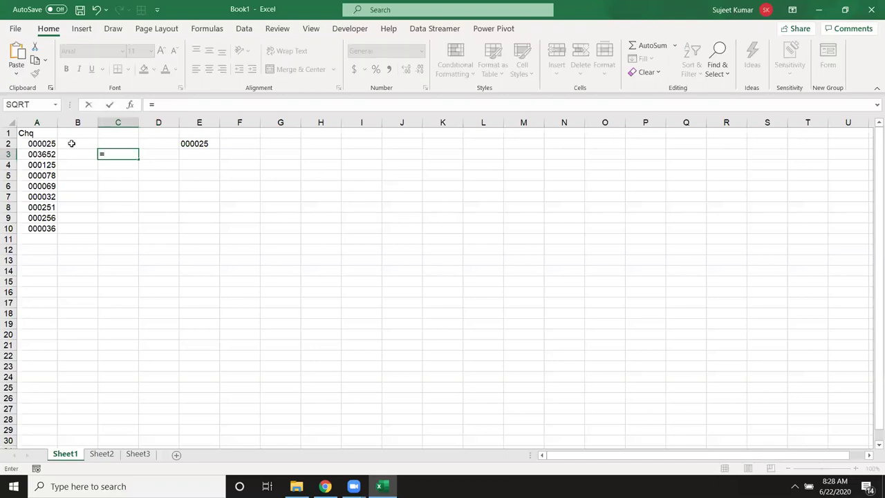
click(49, 143)
text(=)
click(200, 145)
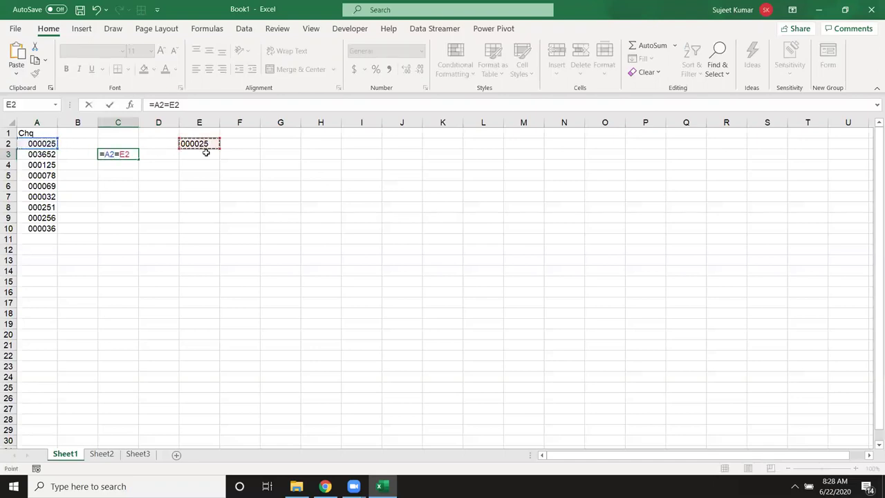
key(Return)
key(Up)
key(Right)
key(Right)
key(Up)
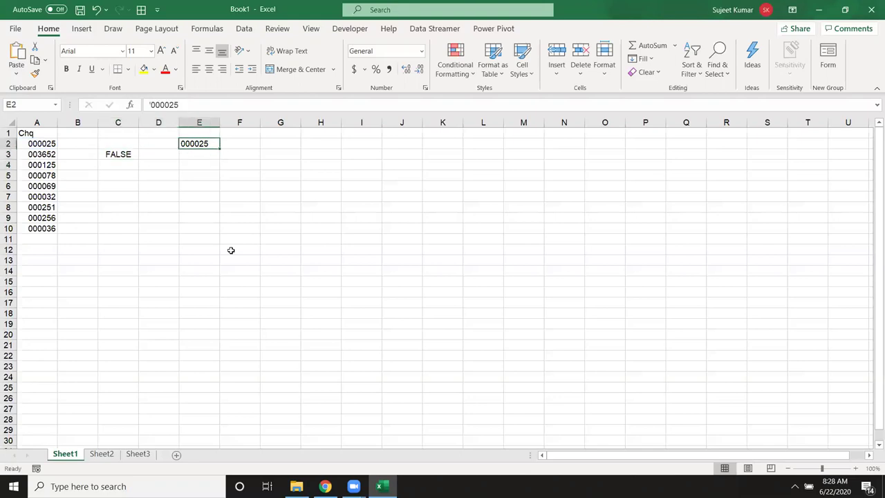
key(Left)
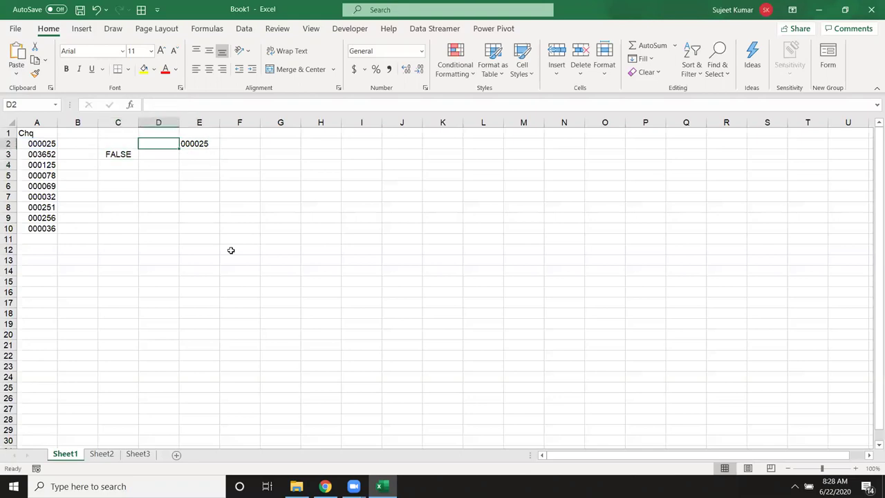
key(Left)
key(Left)
key(Left)
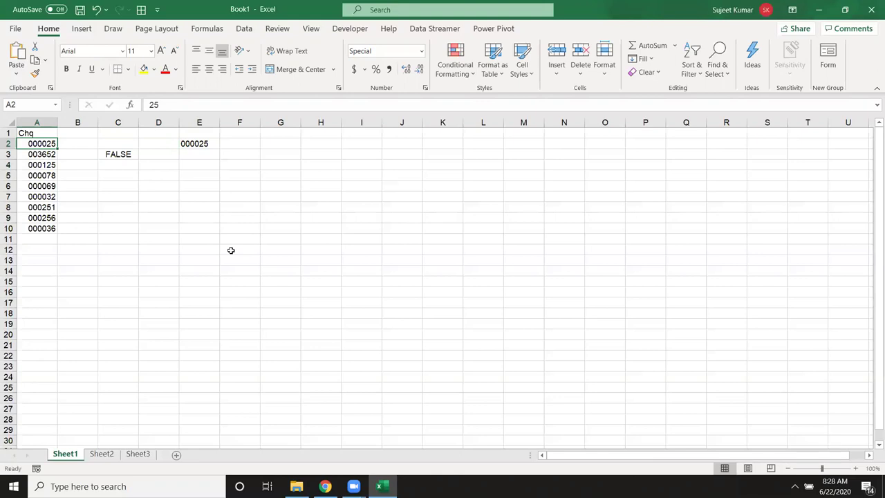
- Enter =TEXT(A2,"000000") in B2 so it shows the text 000025
key(Right)
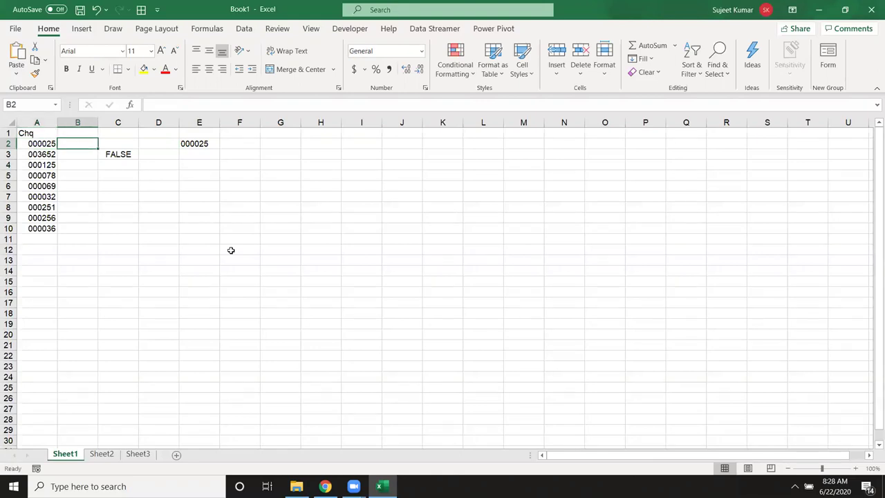
text(=te)
key(Tab)
key(Left)
text(,")
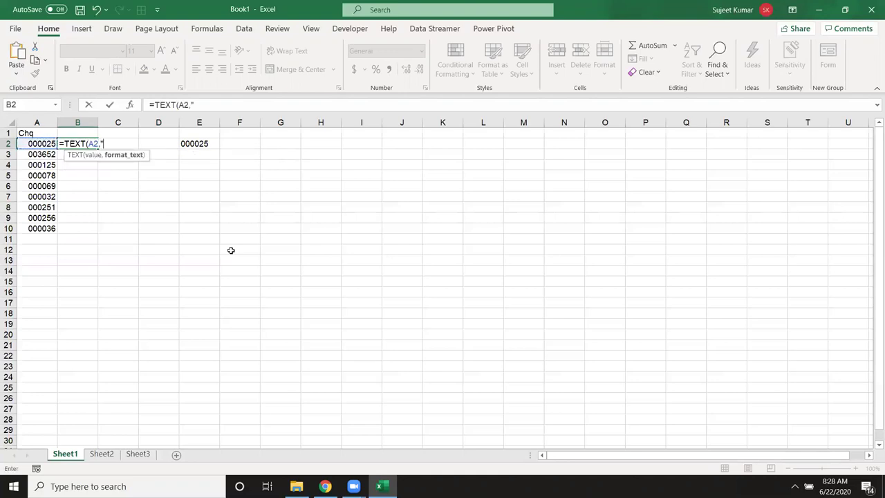
text(000000"))
key(Return)
key(Up)
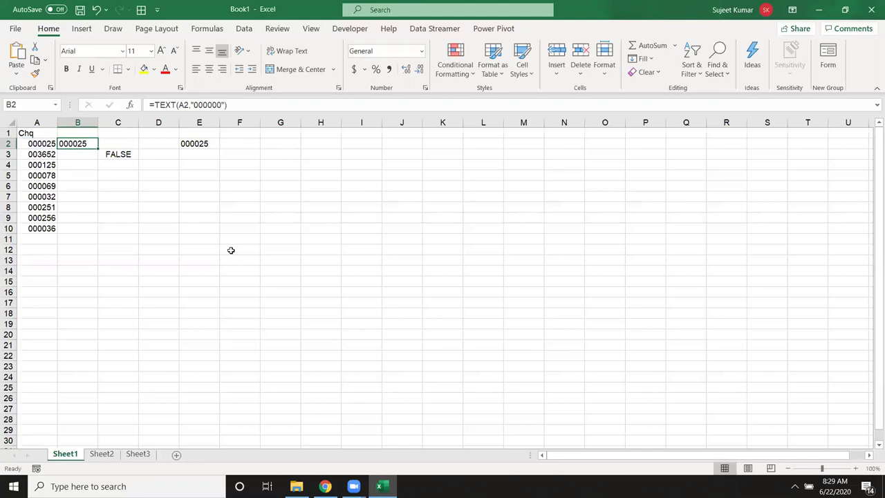
- Enter =B2=E2 in C4, which returns TRUE
key(Down)
key(Right)
key(Down)
text(=)
key(Up)
key(Up)
key(Left)
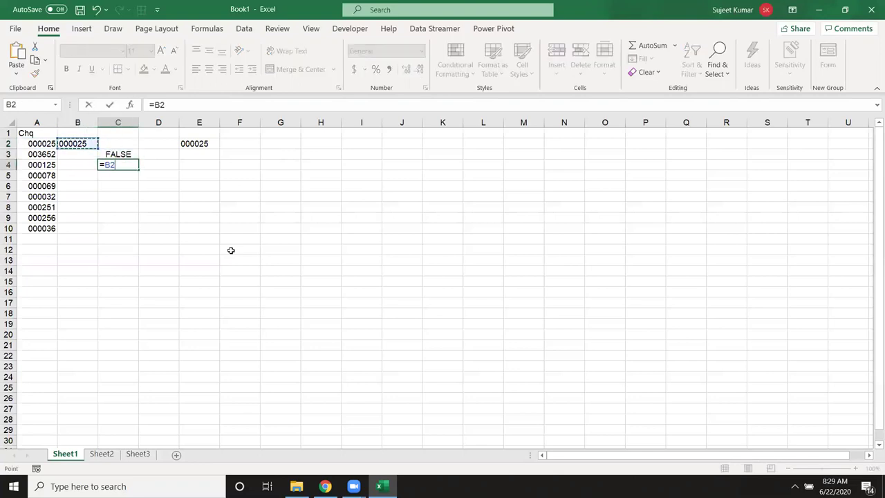
text(=)
key(Right)
key(Right)
key(Up)
key(Up)
key(Return)
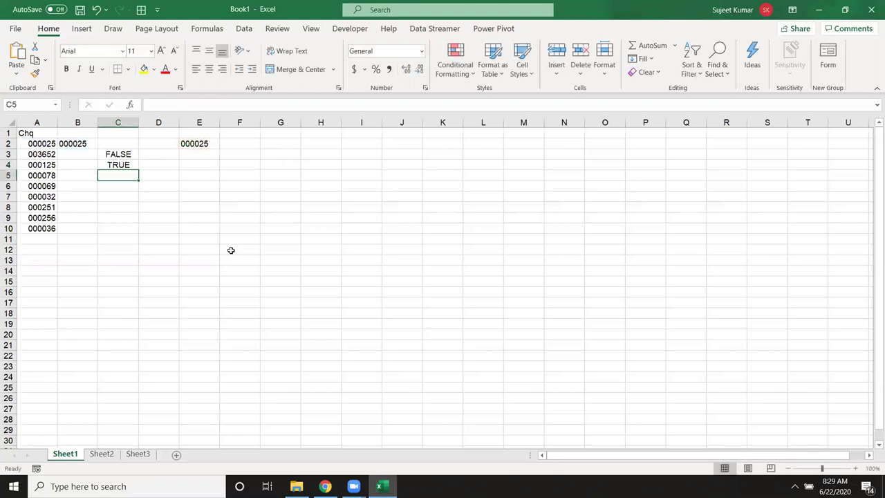
- Clear the test entries in C1:E7 and add the heading Mobile in C1
drag(119, 133, 205, 202)
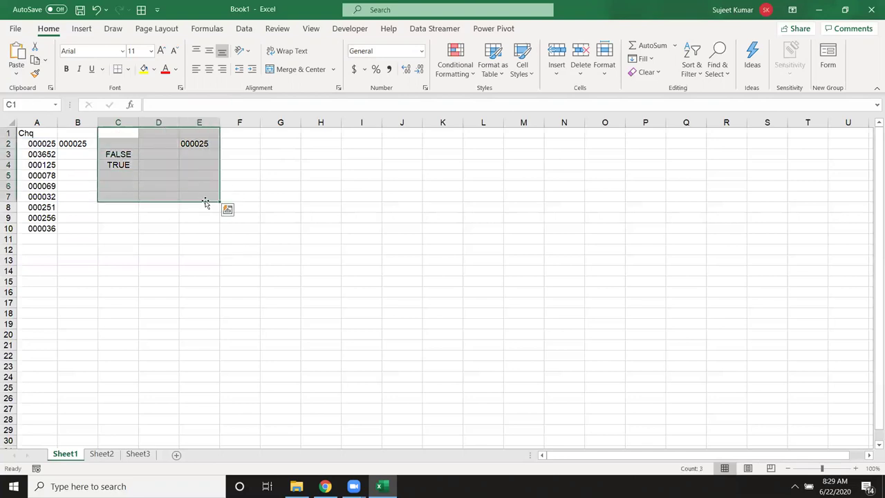
key(Delete)
text(Mobile)
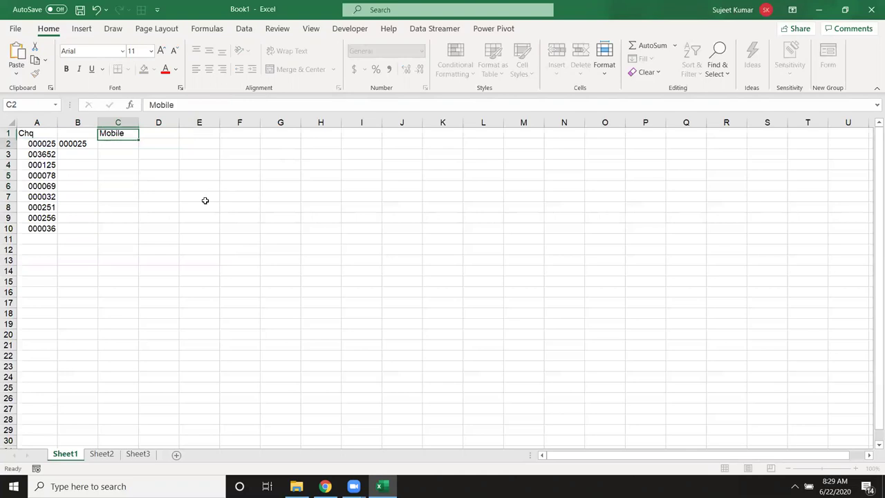
key(Return)
shift+click(118, 228)
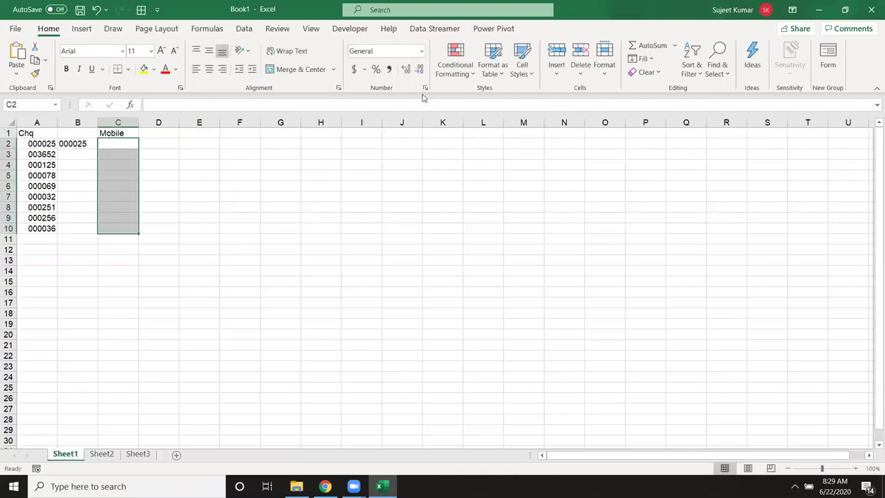
key(ctrl+1)
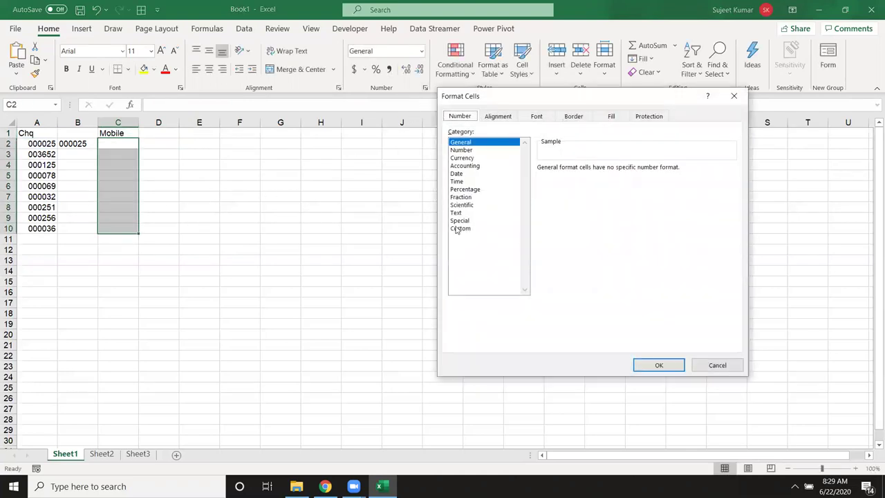
click(460, 228)
key(Tab)
text(+9)
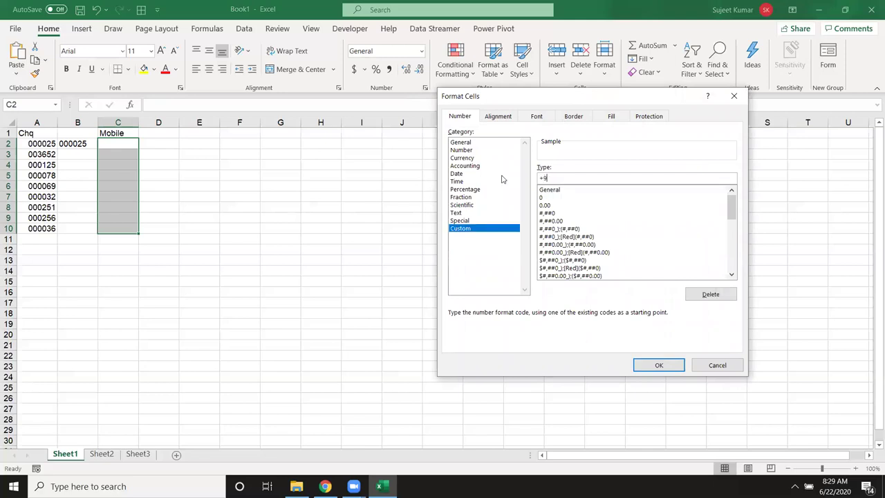
text(1 00000000000)
key(Return)
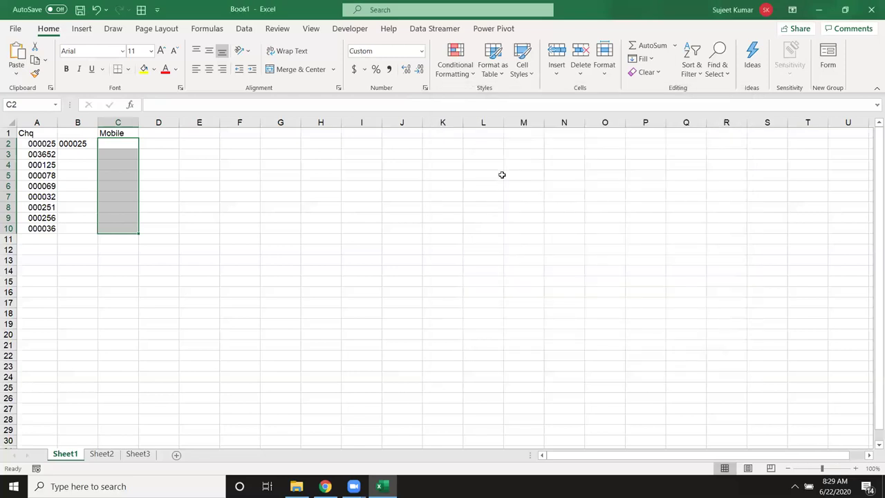
- Enter a sample mobile number in C2, shown with the +91 prefix
key(Return)
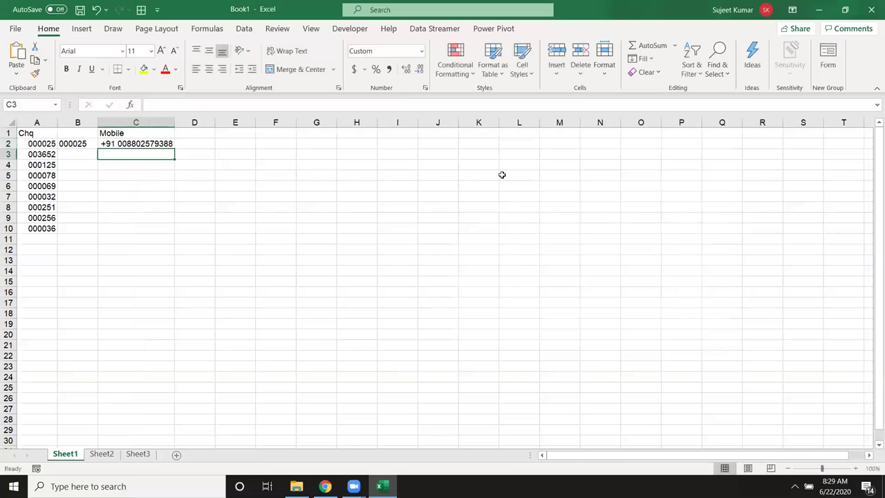
key(Up)
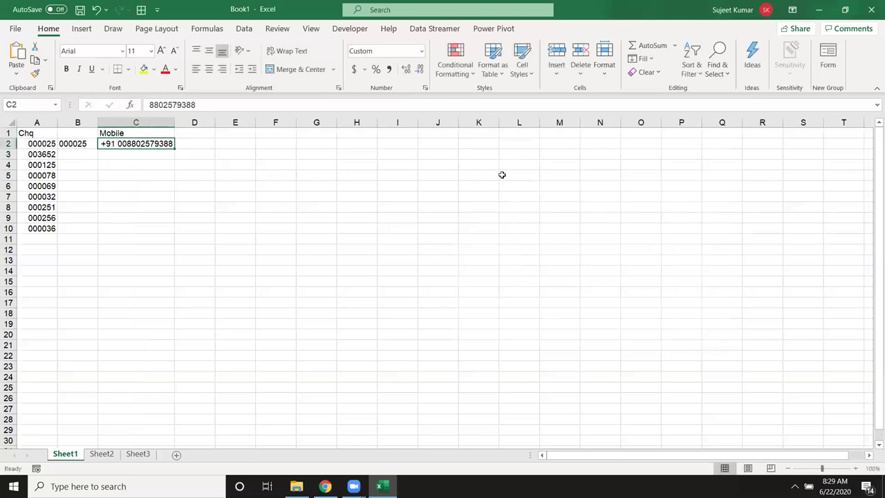
shift+click(152, 231)
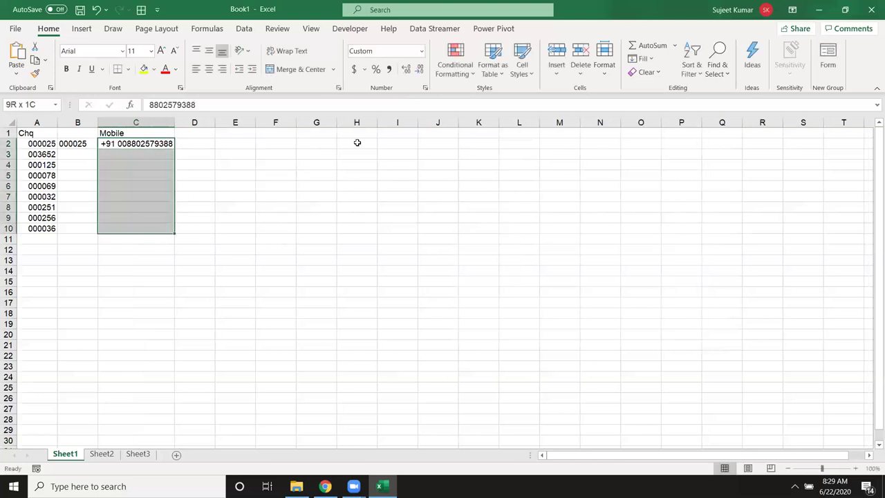
click(425, 88)
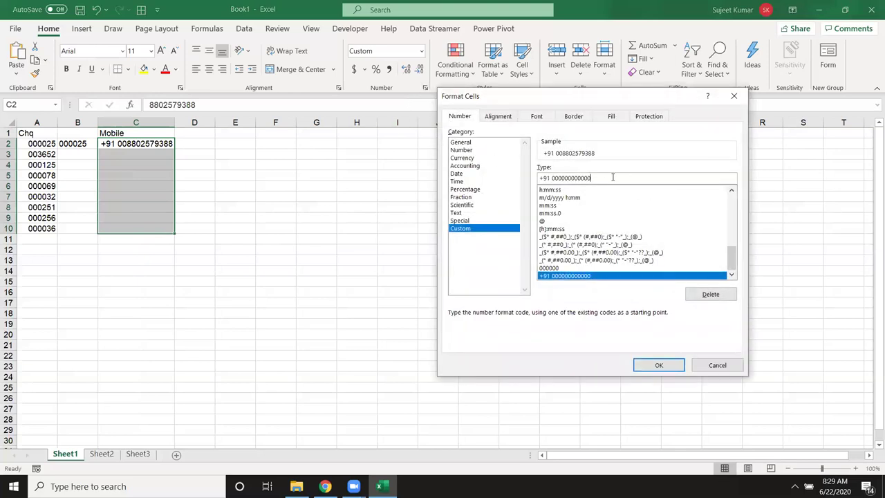
key(BackSpace)
key(BackSpace)
key(Return)
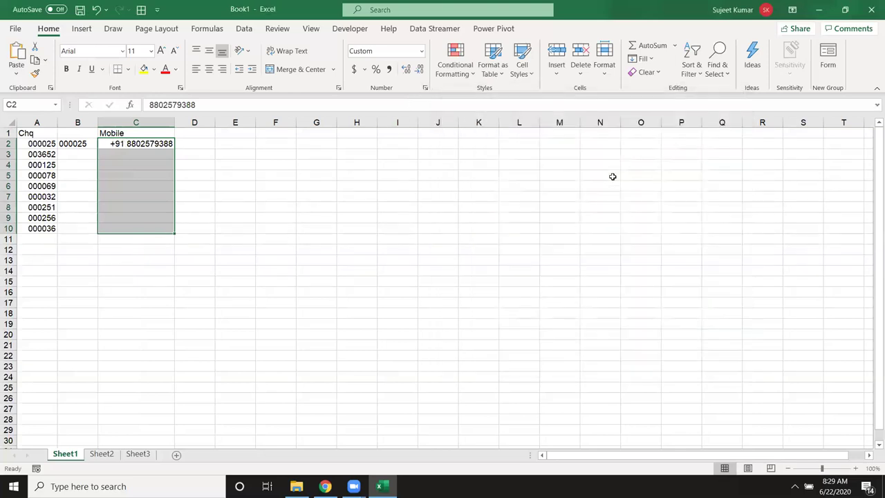
click(151, 153)
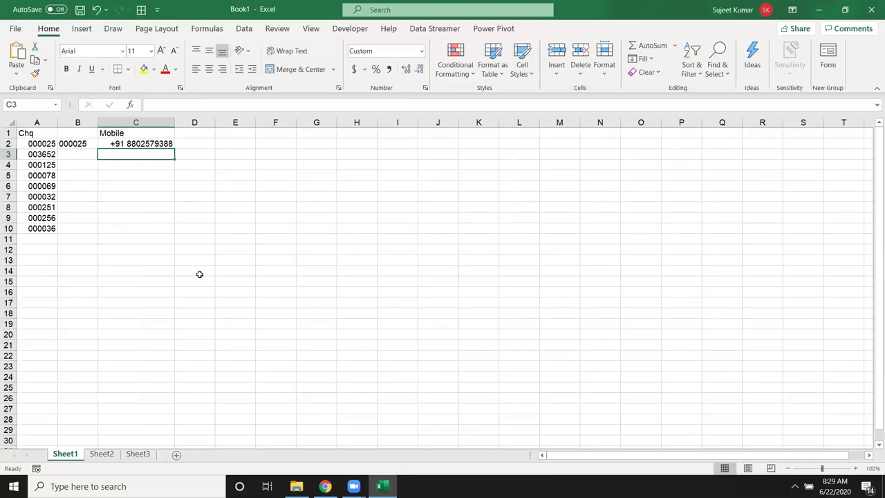
text(856)
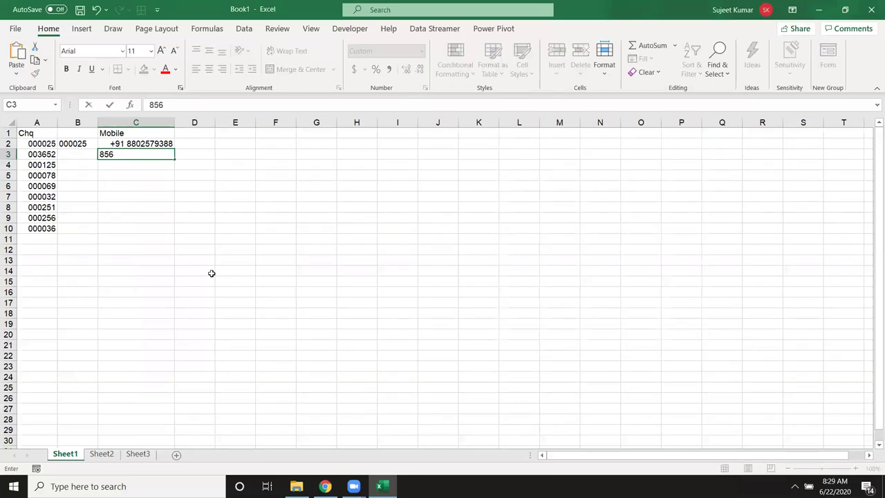
key(Return)
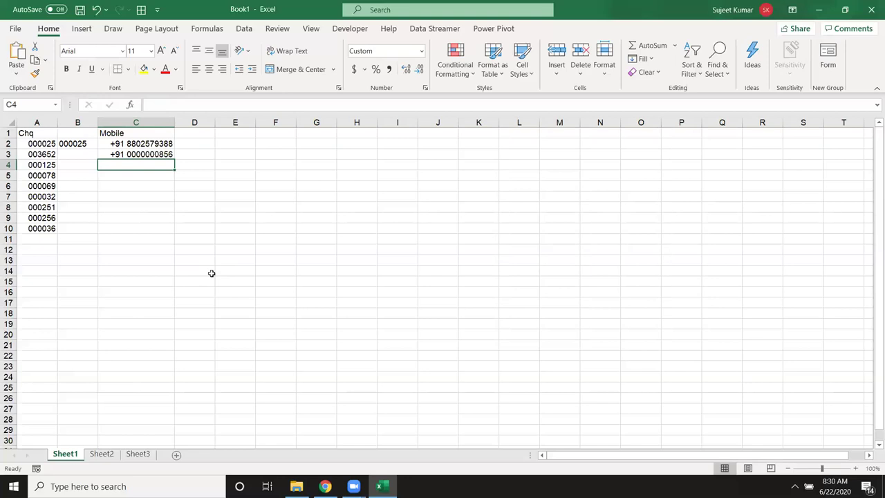
- Replace the zero placeholders so the Mobile format becomes +91 ############
drag(146, 146, 127, 229)
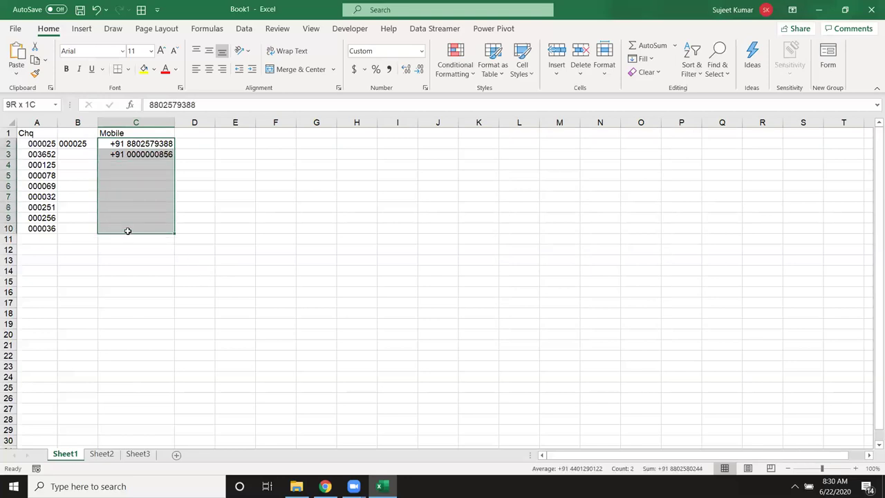
click(424, 88)
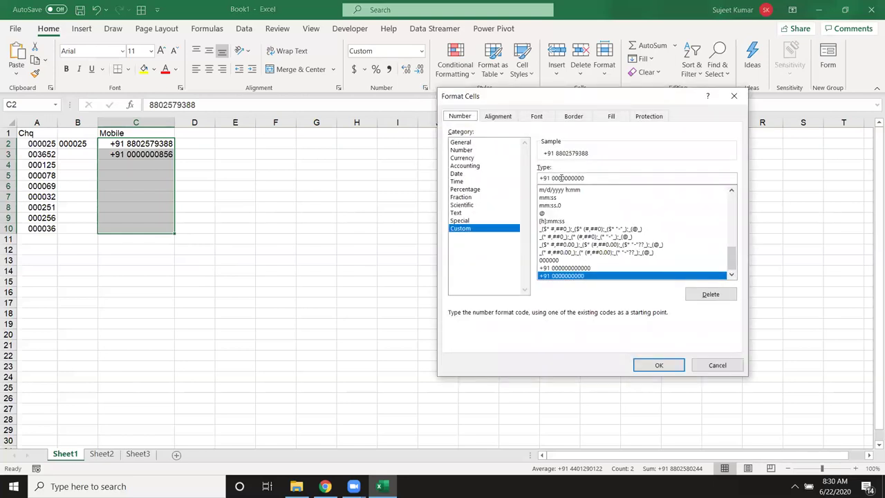
drag(552, 177, 616, 181)
key(Return)
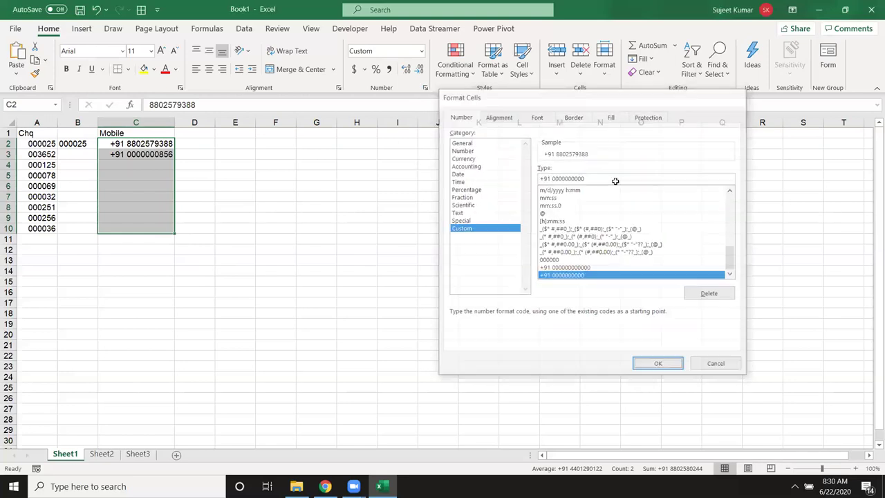
click(425, 88)
drag(552, 177, 539, 178)
click(552, 177)
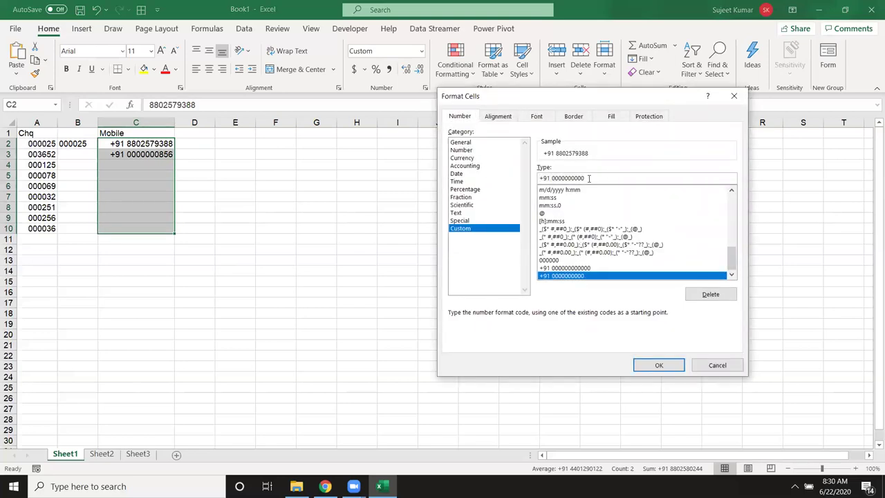
drag(553, 178, 642, 177)
key(BackSpace)
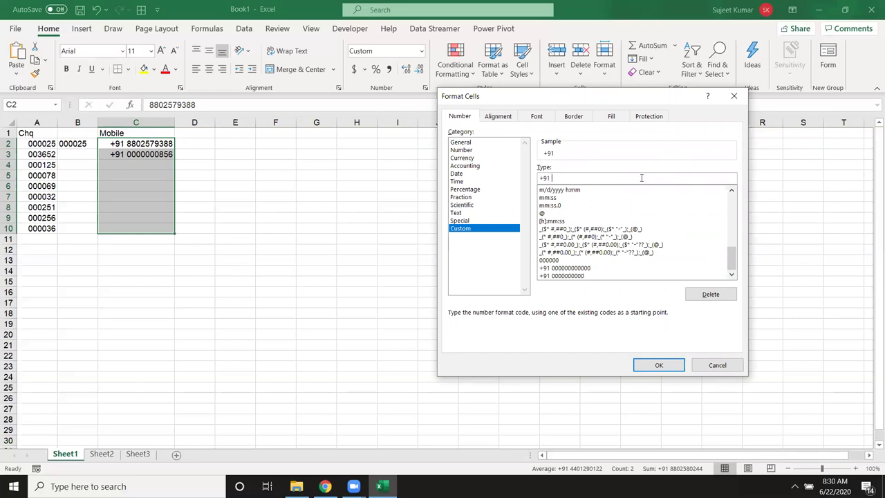
text(############)
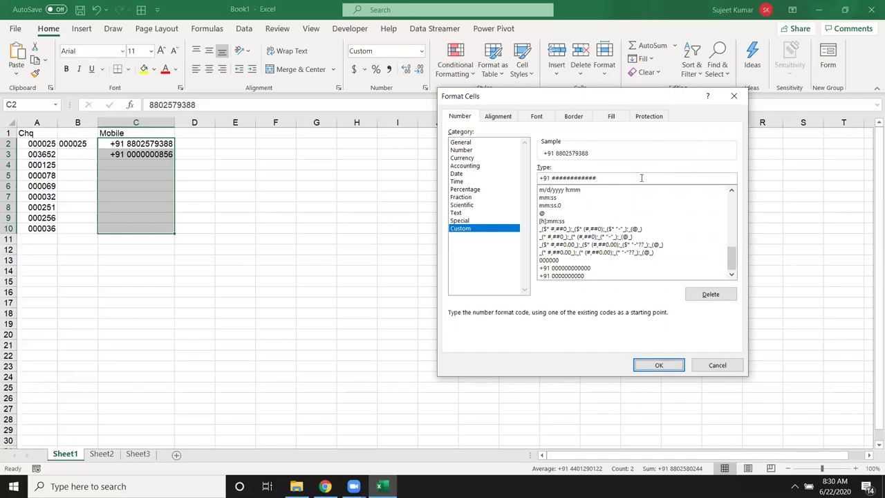
key(Return)
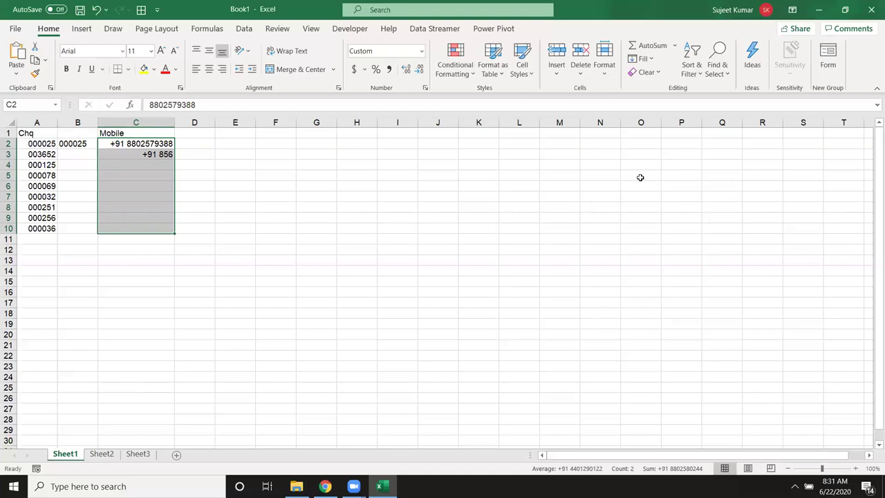
- Inspect the stored values in C2 and C3, then enter 1500 in E12
click(154, 154)
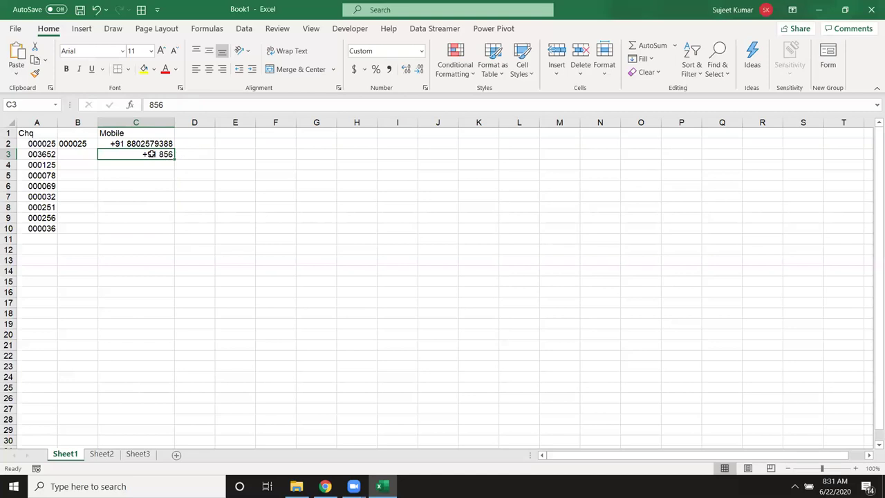
click(155, 142)
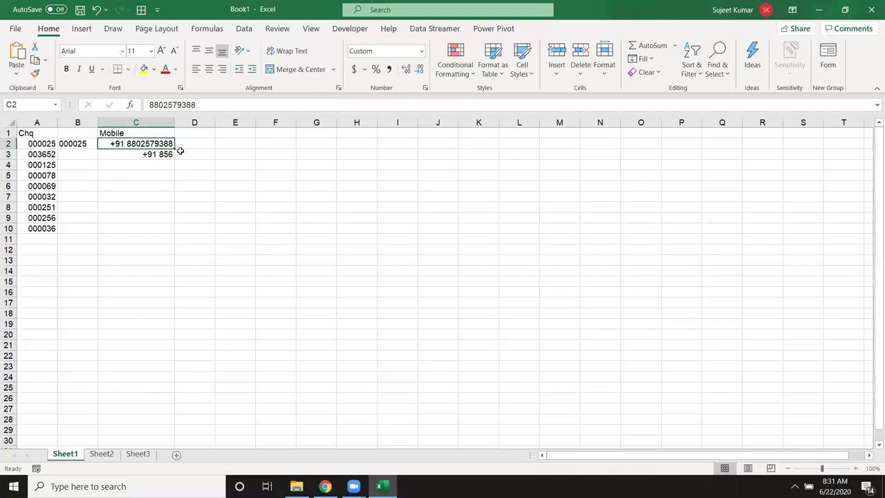
click(168, 158)
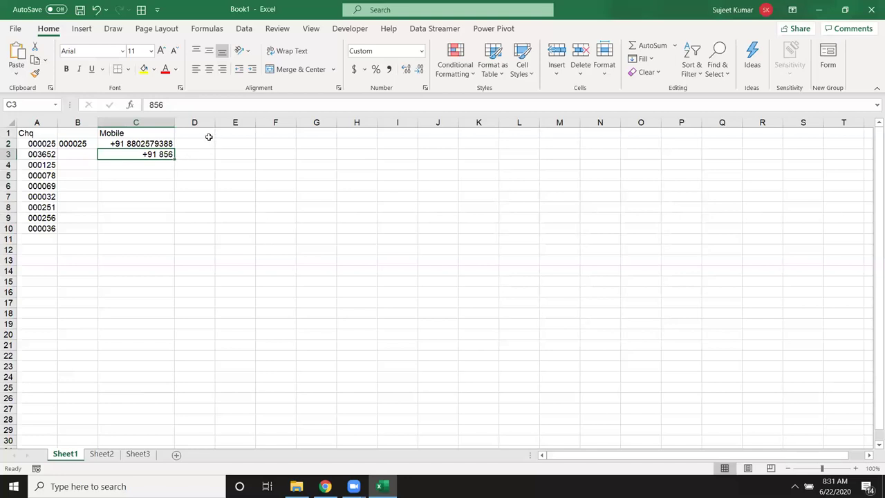
click(230, 249)
text(1500)
key(Return)
- Retype E12 as the text entry MRP 1500
click(229, 250)
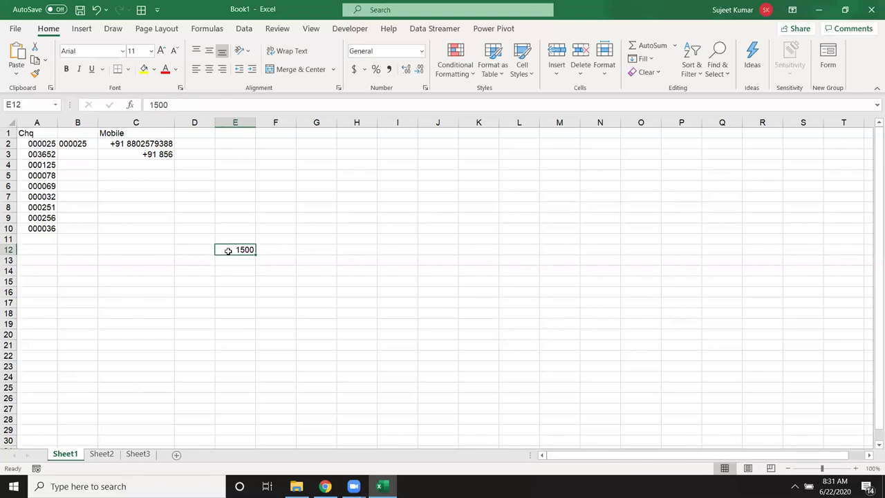
click(425, 88)
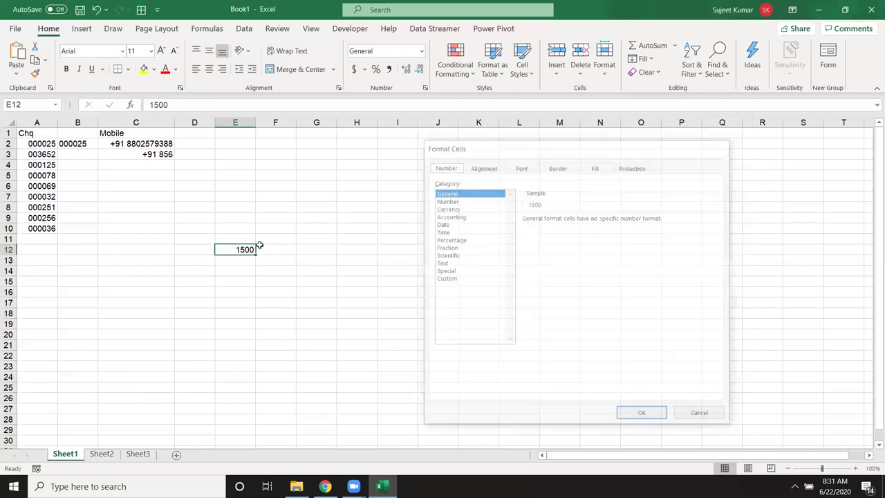
text(ME)
key(BackSpace)
text(RP 1500)
key(Return)
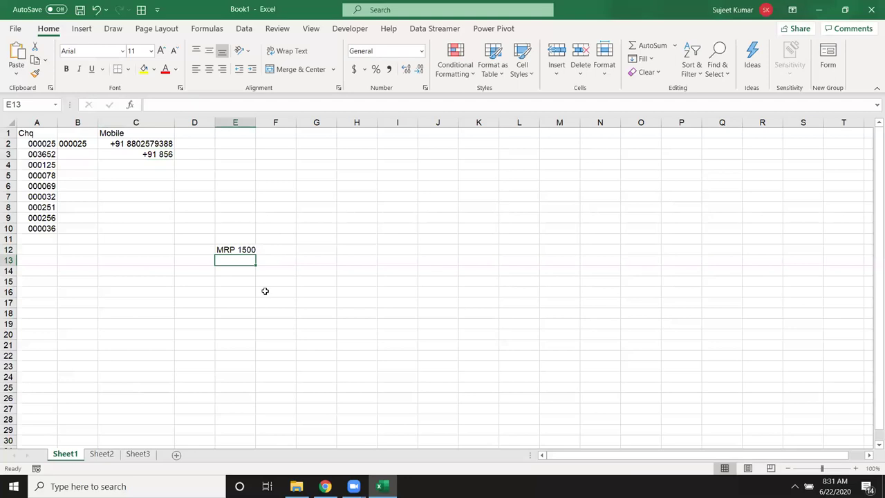
- Enter =E12+20 in E13, producing #VALUE!, and inspect E12's text
text(=E12+20)
key(Return)
key(Up)
key(Up)
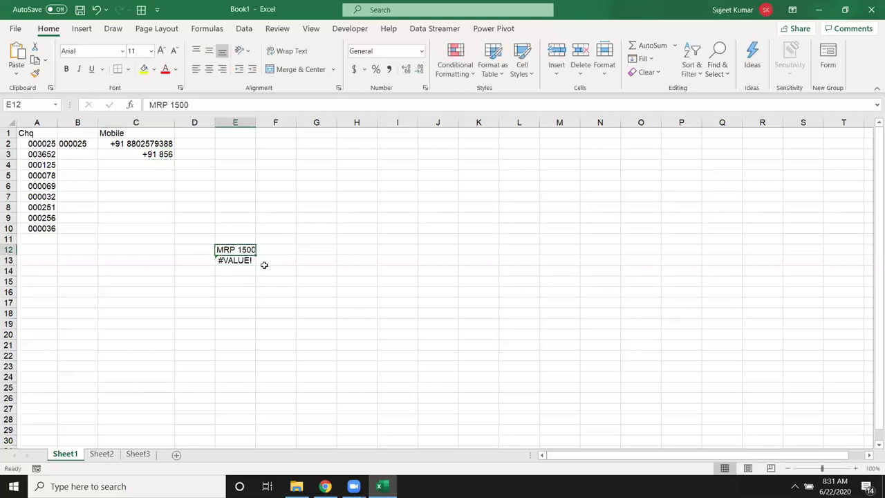
key(F2)
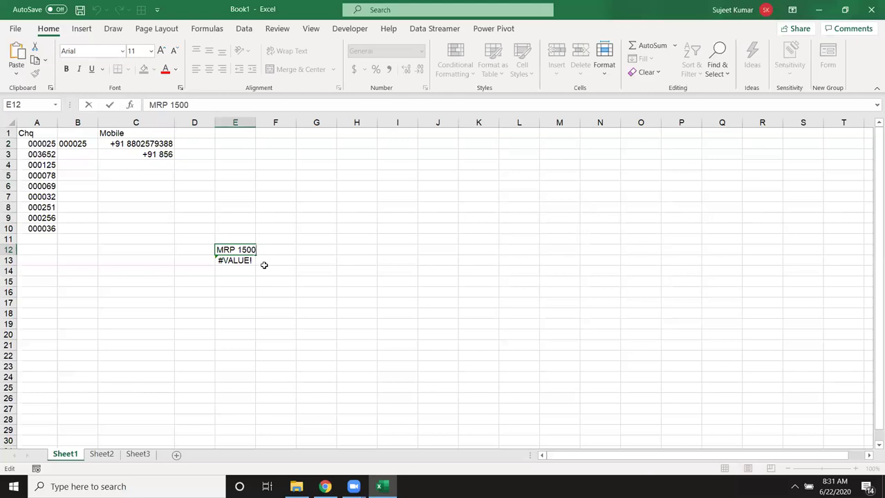
key(Escape)
key(Right)
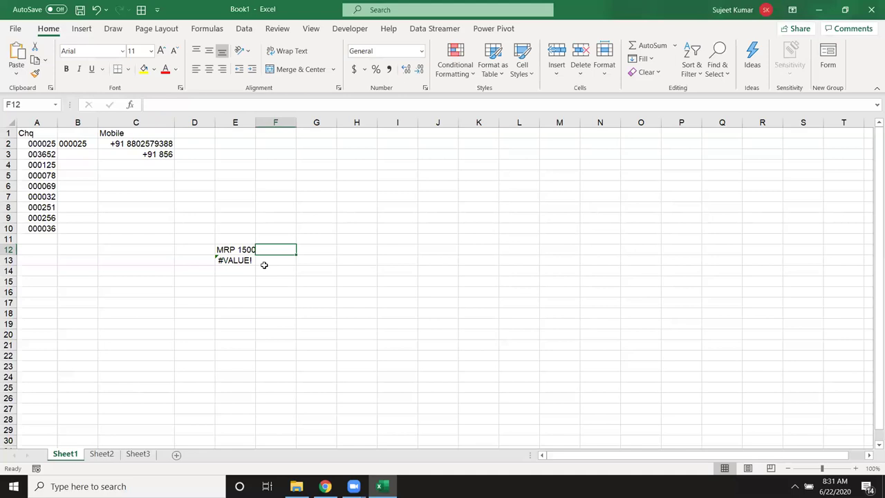
- Enter 1500 in F12 and give it the custom format "MRP"
text(1500)
key(Return)
key(Up)
click(424, 89)
click(453, 278)
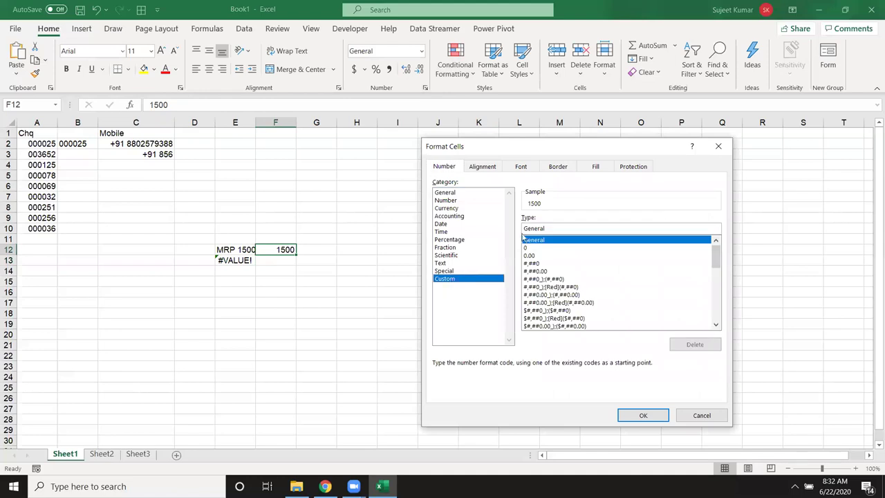
click(563, 229)
text("MRP")
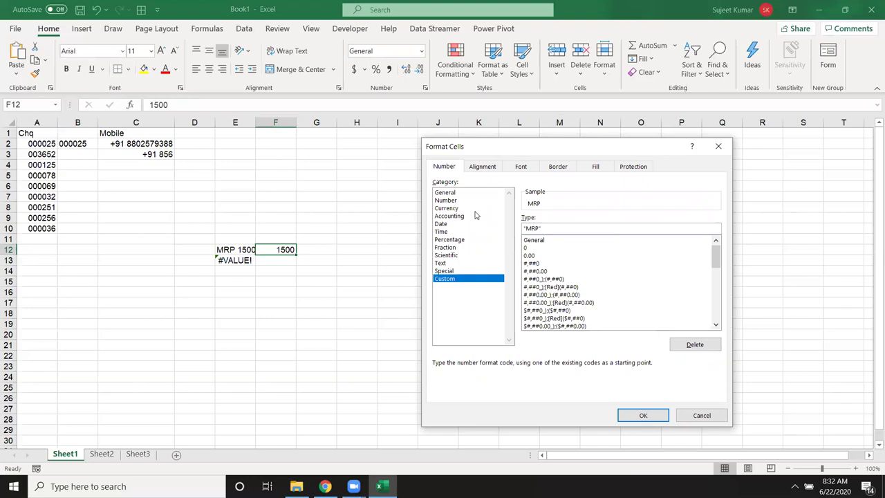
key(Return)
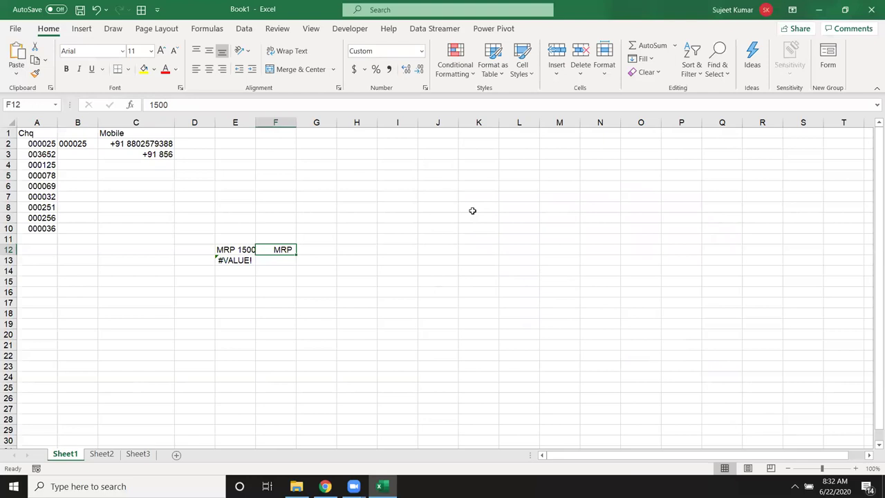
- Change F12's custom format to "MRP" 0 so the number follows the label
click(427, 88)
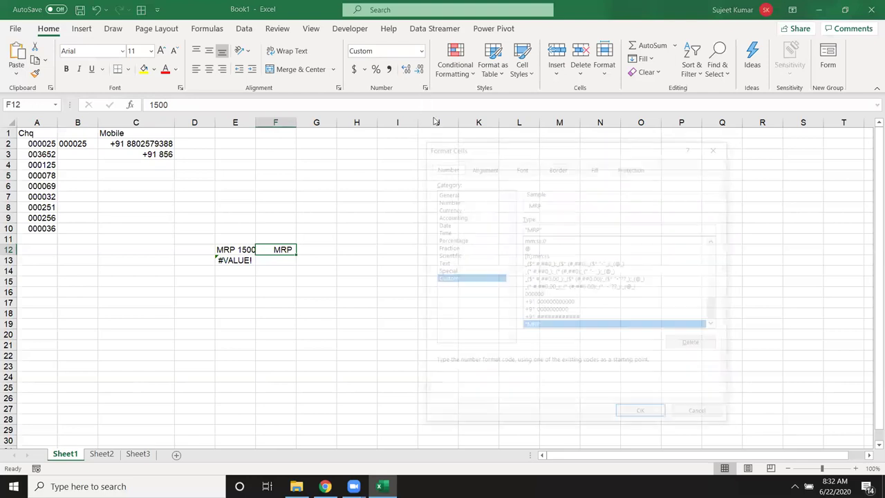
click(555, 228)
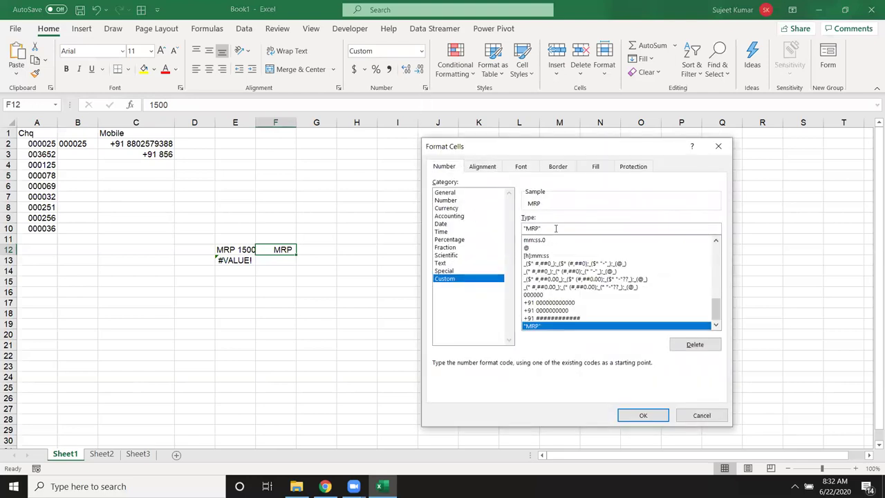
text(0)
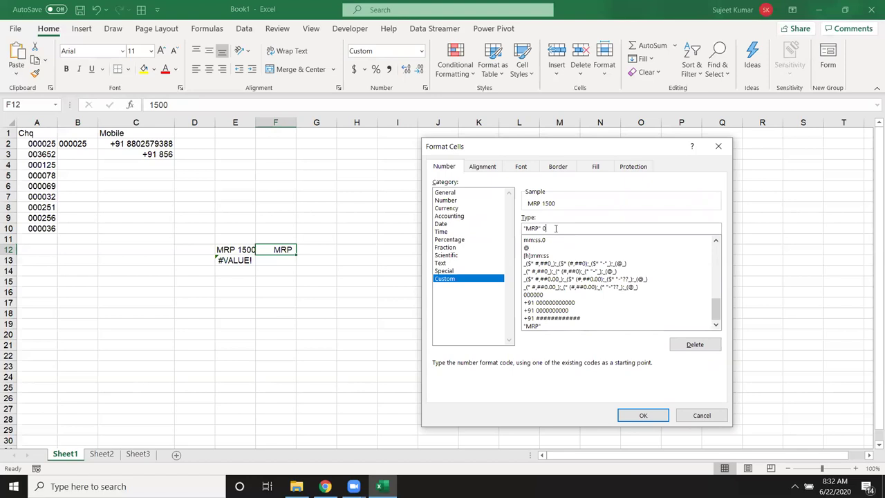
key(Return)
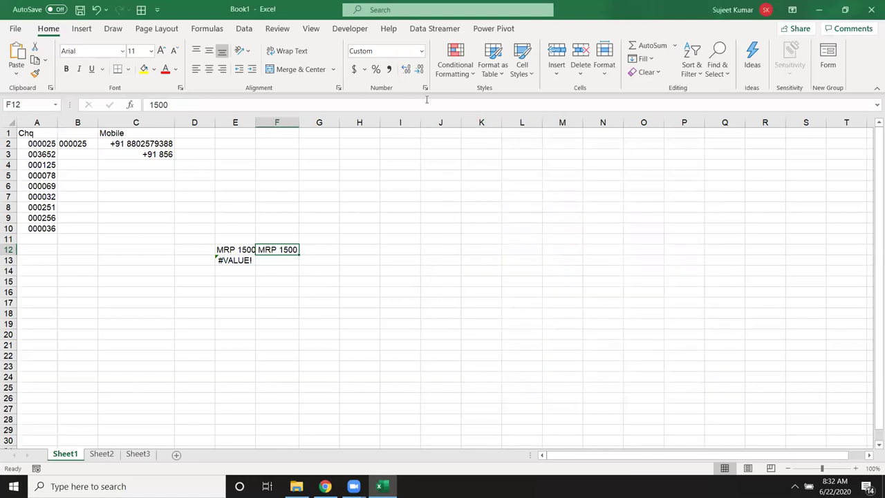
click(425, 88)
click(555, 229)
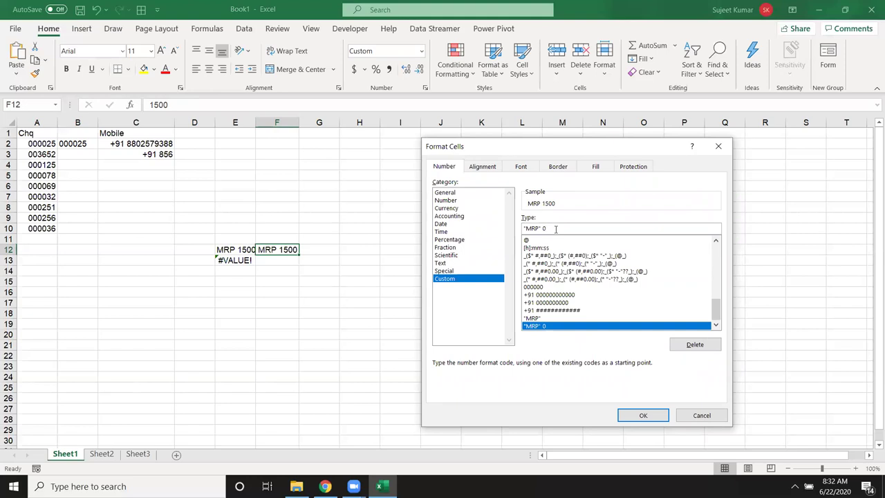
key(Return)
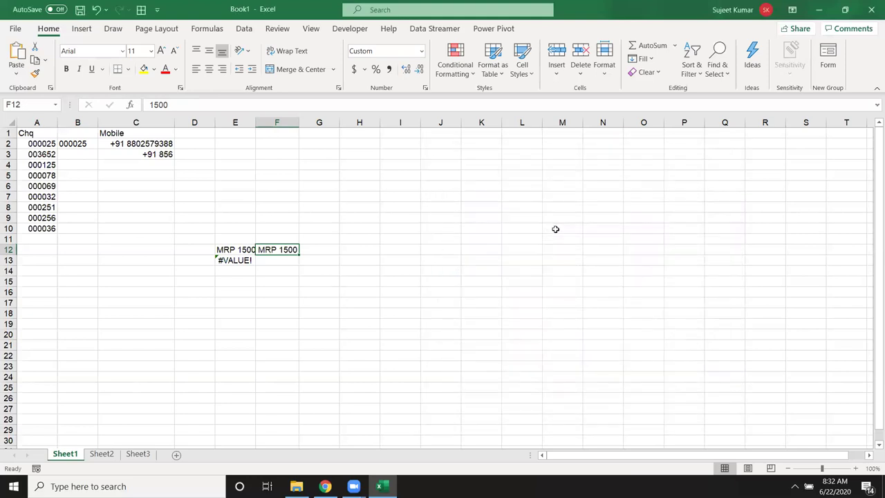
- Enter 5 in F12 and apply the "MRP" 0 format so it displays MRP 5
text(05)
key(Return)
key(Up)
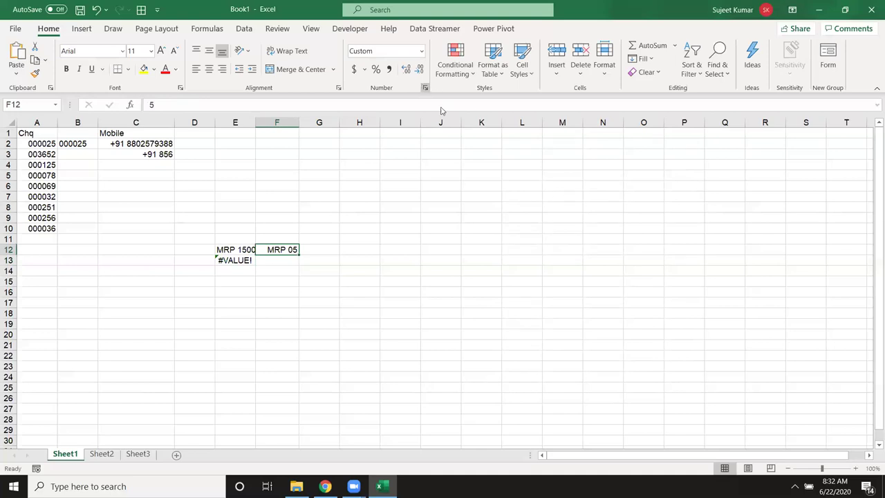
key(ctrl+1)
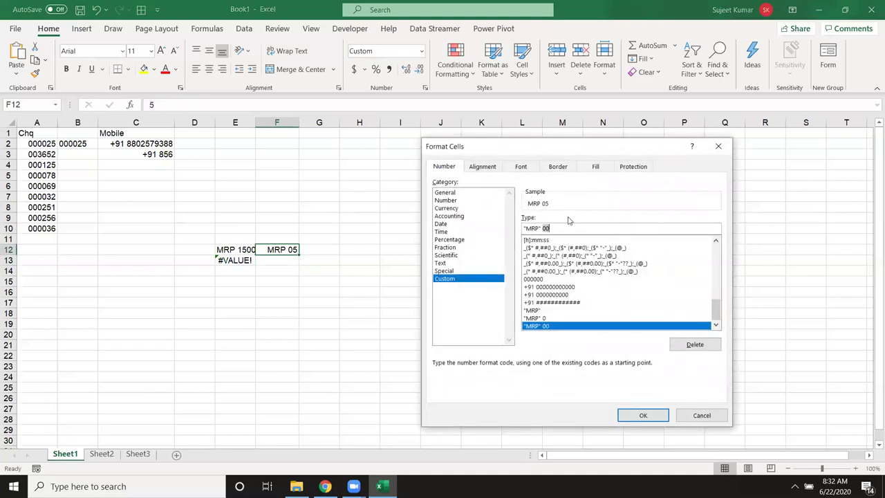
text(0)
key(Return)
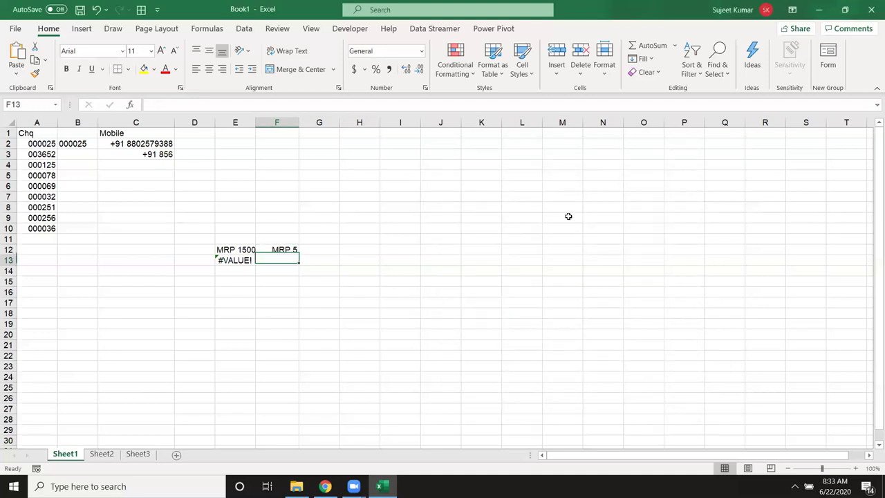
- Enter 50.63 in H12 and apply the custom format 0#"Rupees"00"Paise"
key(Right)
key(Right)
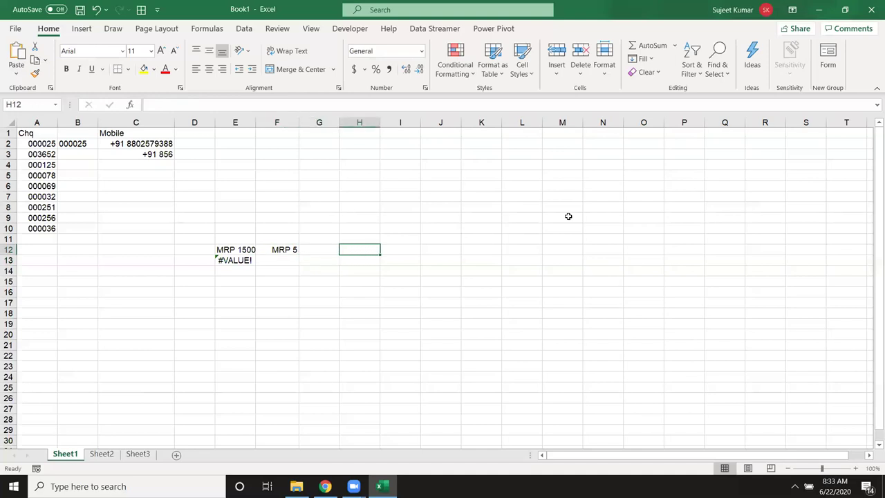
text(50.63)
key(Return)
key(Up)
click(425, 87)
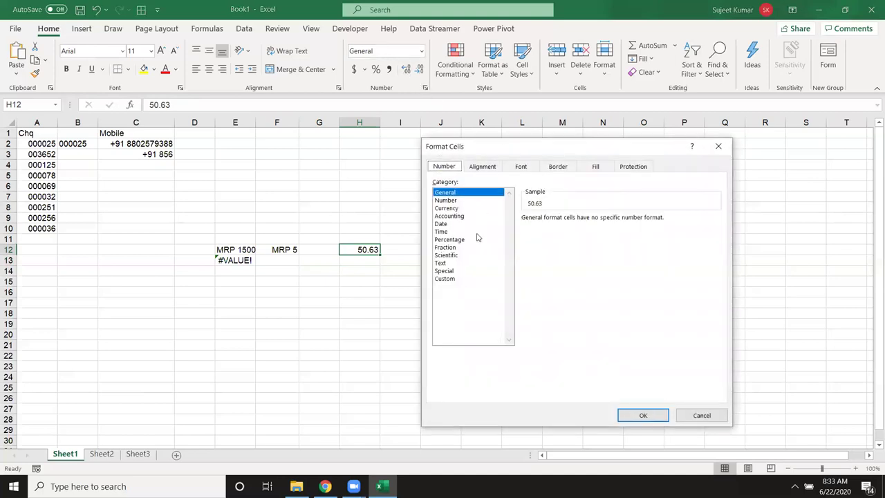
click(443, 278)
text(")
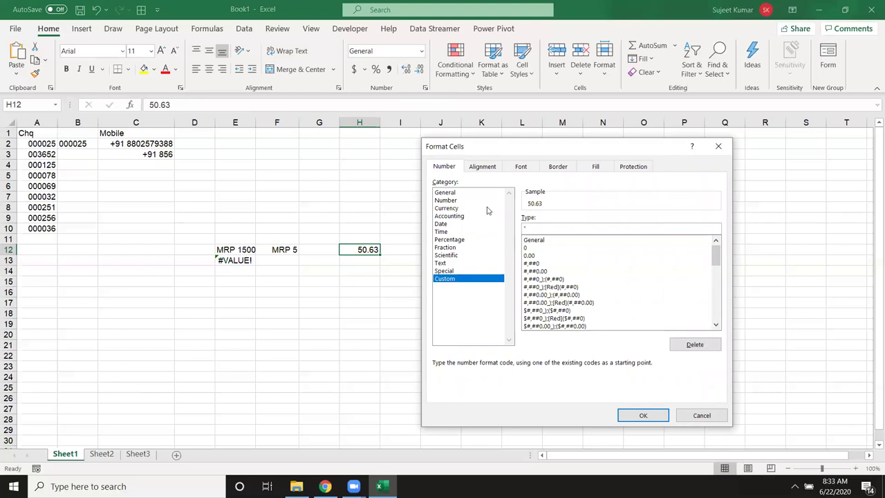
key(BackSpace)
text(0#)
text("Rupees")
text(00)
text("Paise")
key(Return)
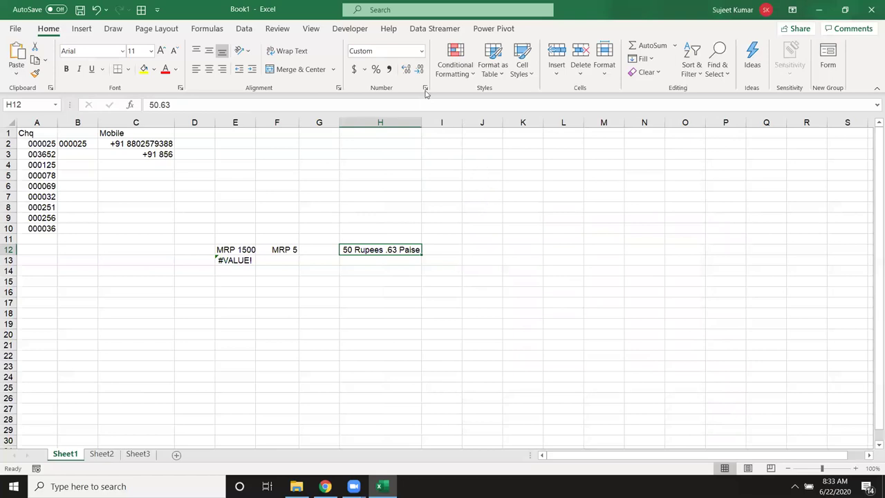
- Change the rupees part of H12's format code from 0# to 00
key(ctrl+1)
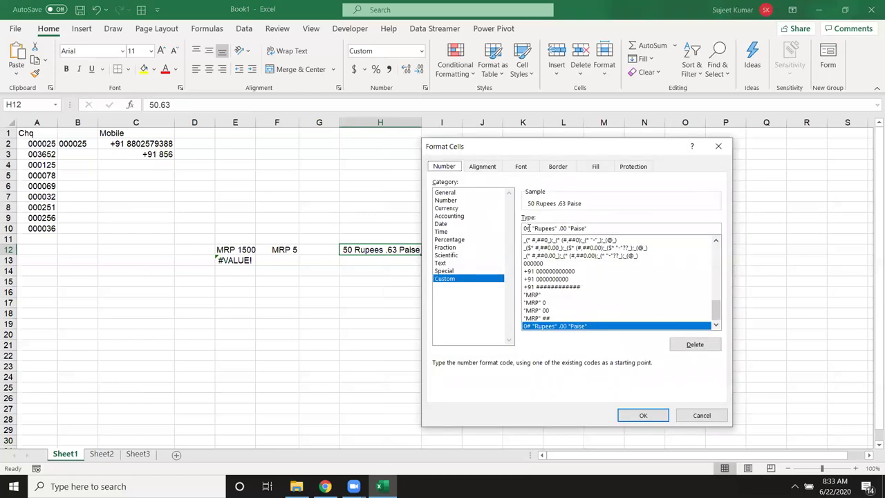
double_click(527, 228)
click(527, 229)
key(Delete)
text(0)
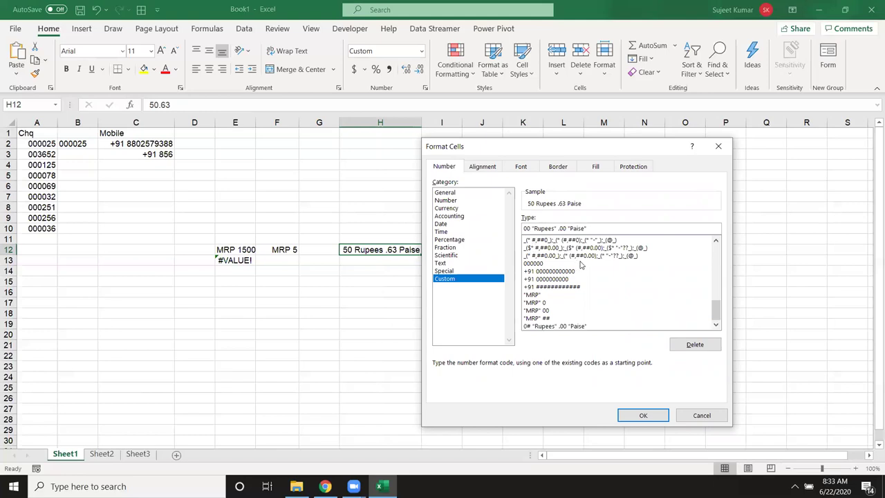
click(643, 415)
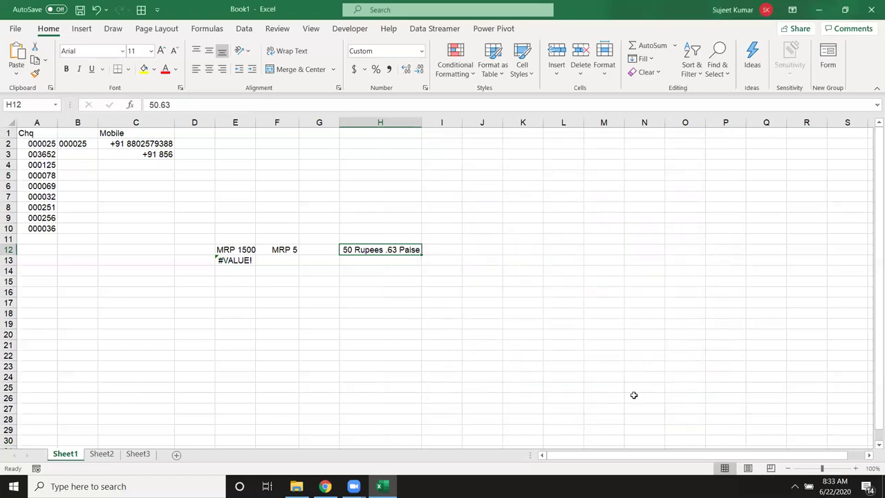
- Enter 0.5 in H12 and switch the rupees code to ##
text(6)
key(BackSpace)
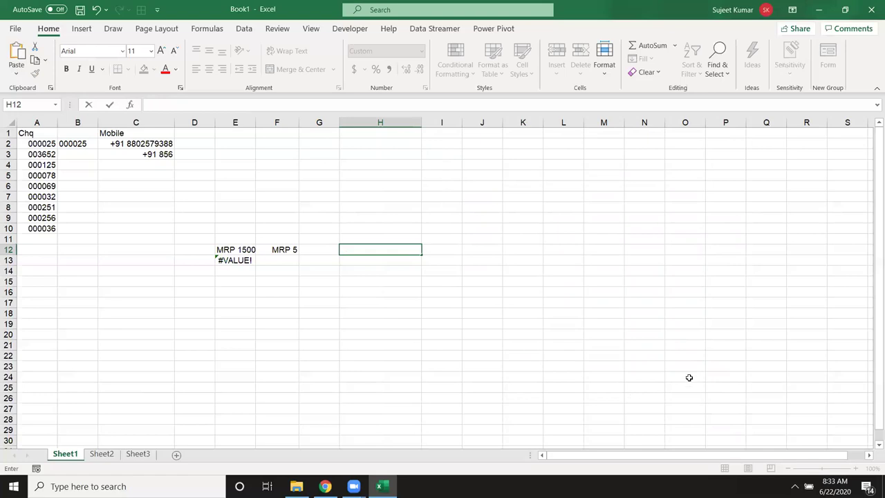
text(0.5)
key(Return)
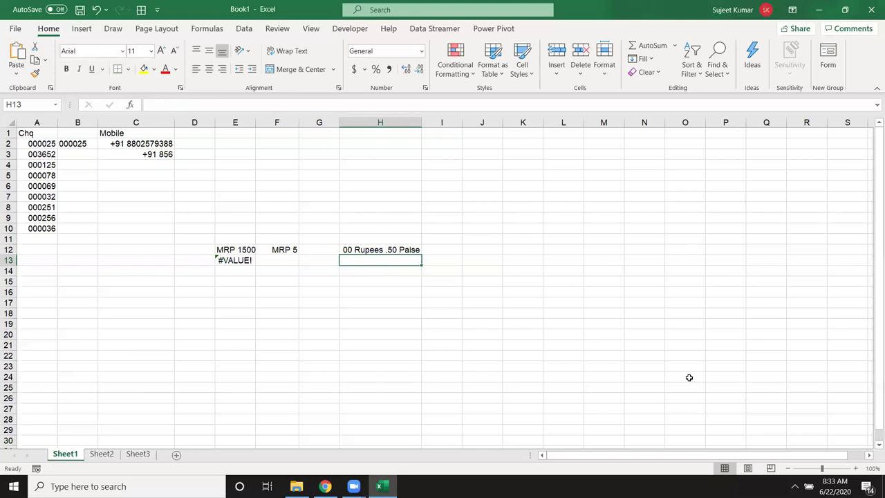
click(381, 252)
click(425, 88)
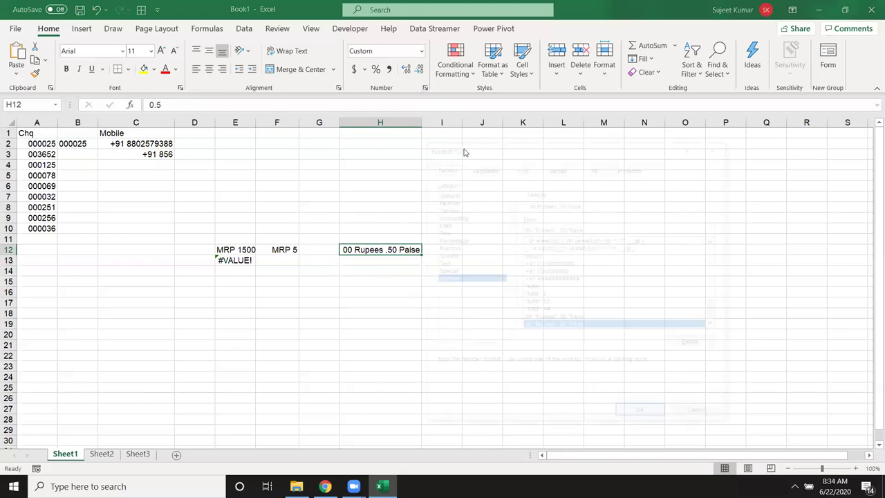
drag(531, 228, 523, 228)
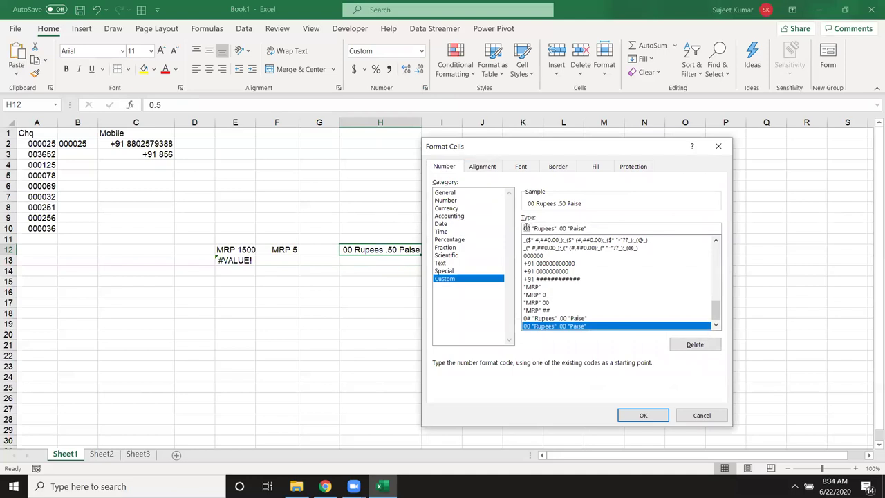
text(##)
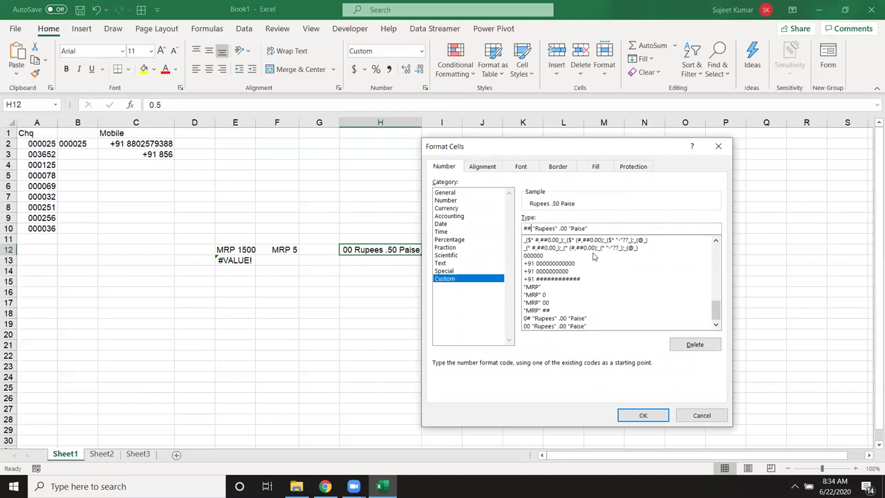
key(Return)
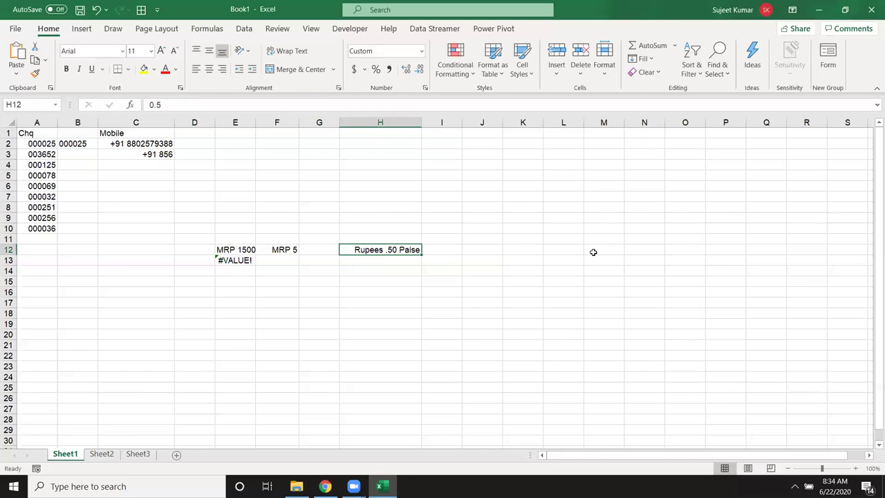
- Try a single 0 as the rupees code, then enter 5.6 in H12
click(425, 88)
double_click(527, 229)
text(0)
key(Return)
key(F2)
key(BackSpace)
key(BackSpace)
key(BackSpace)
text(5.6)
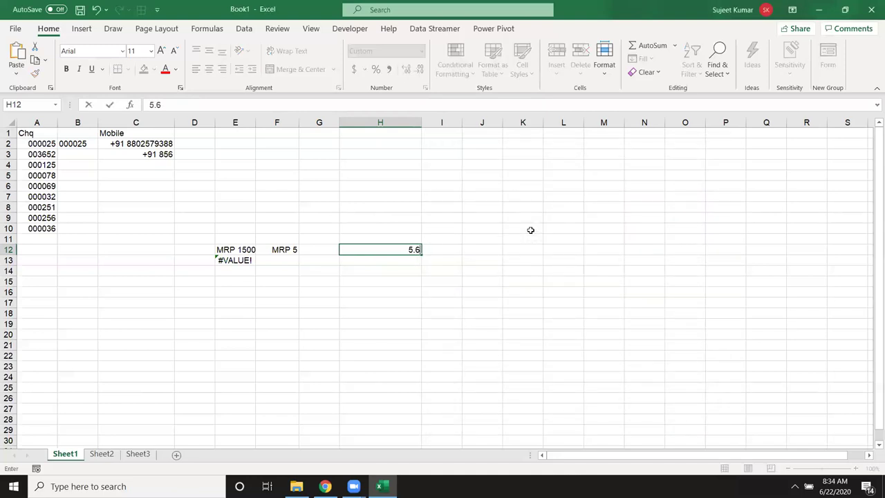
key(Return)
- Restore the 0# rupees code so 5.6 shows as 05 Rupees .60 Paise
click(395, 252)
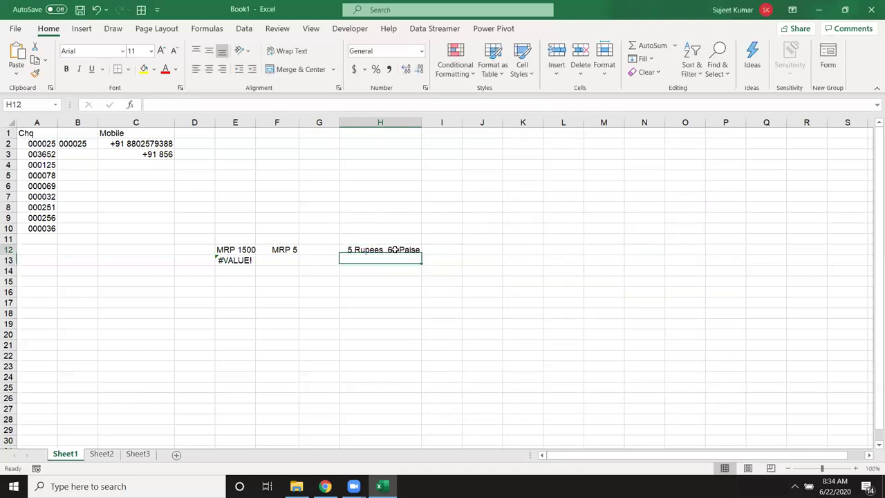
click(425, 88)
click(529, 228)
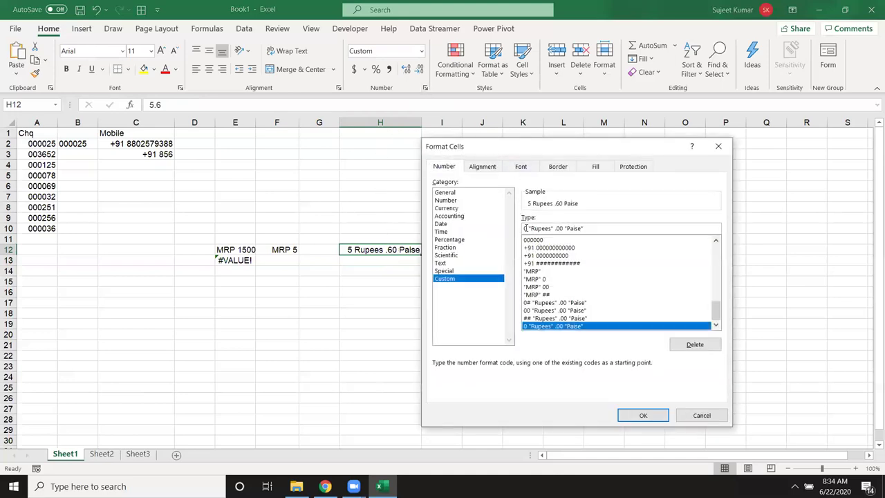
text(#)
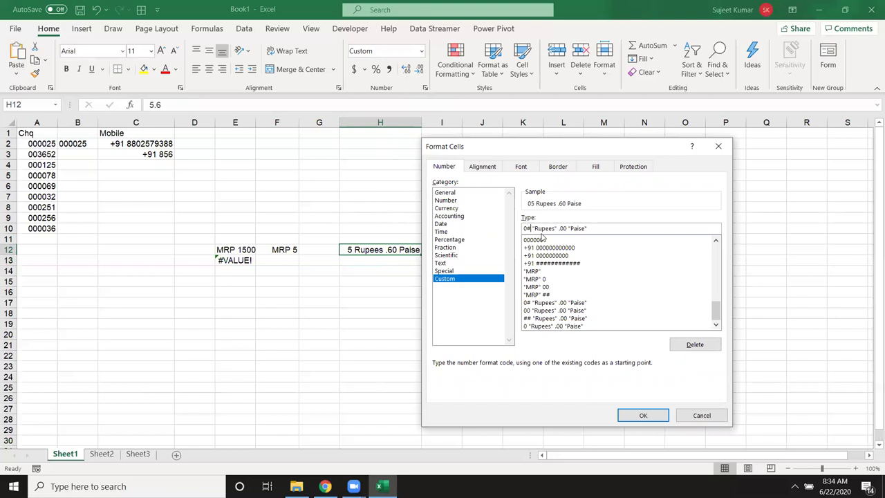
key(Return)
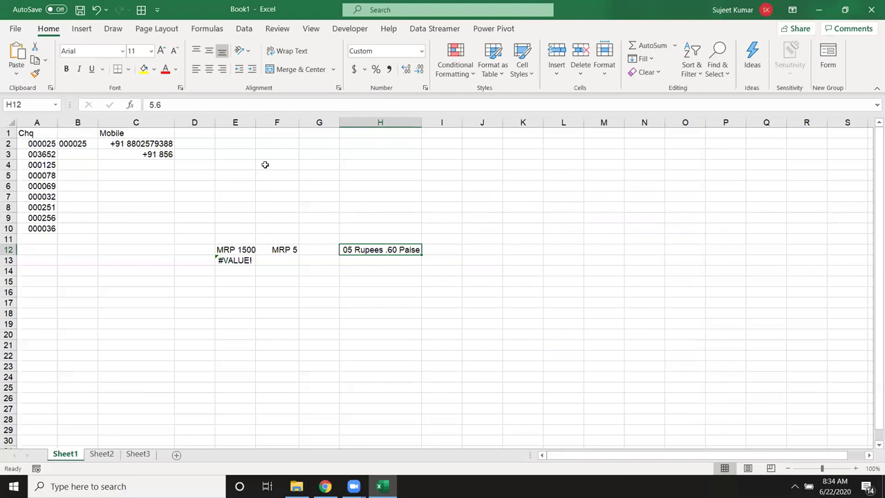
- Add an ID heading in D1 and the number 456369789 in D2
click(182, 130)
text(I)
key(Return)
text(456369789)
key(Return)
- Give D2:D10 the custom number format ###-###-###
drag(197, 144, 190, 230)
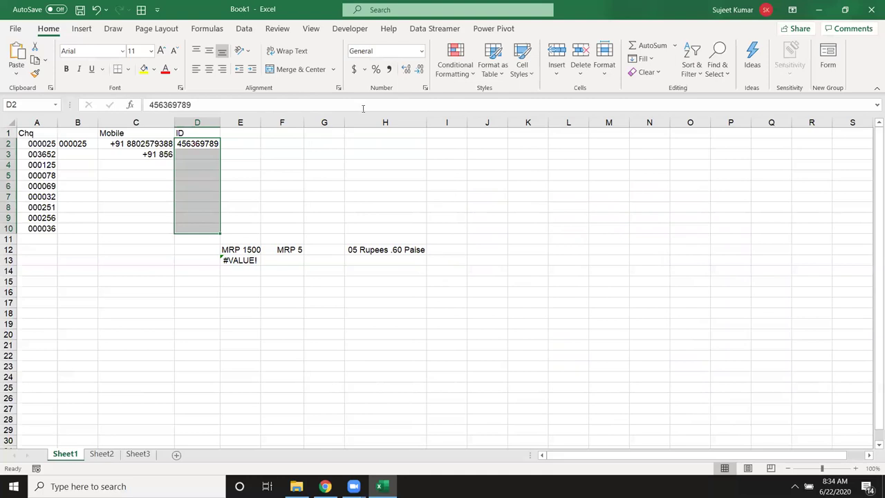
click(426, 87)
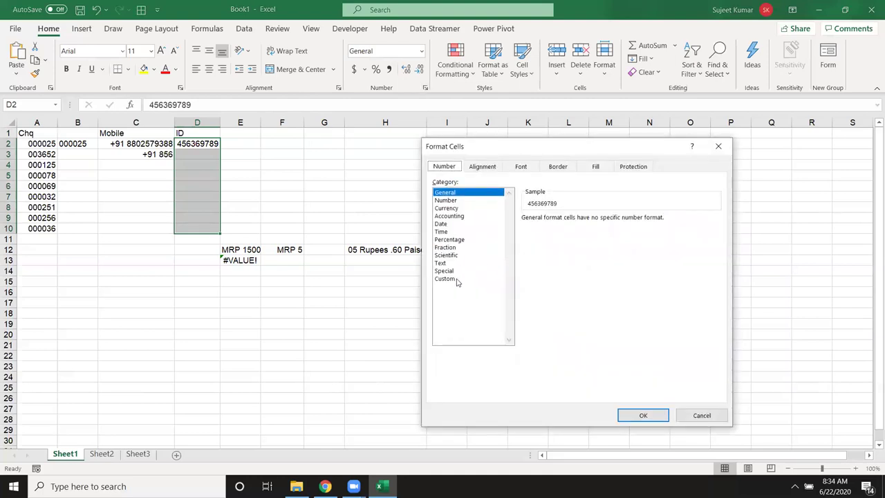
click(459, 278)
double_click(553, 231)
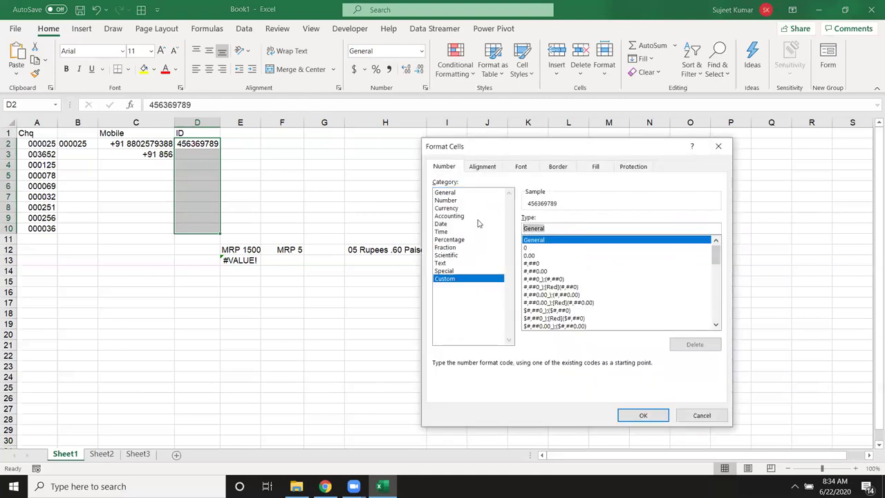
text(###-)
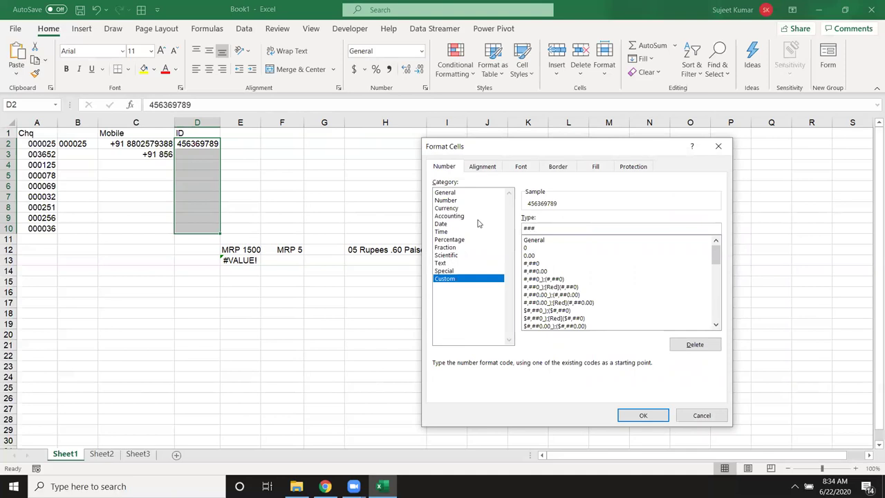
text(###)
text(-###)
click(639, 415)
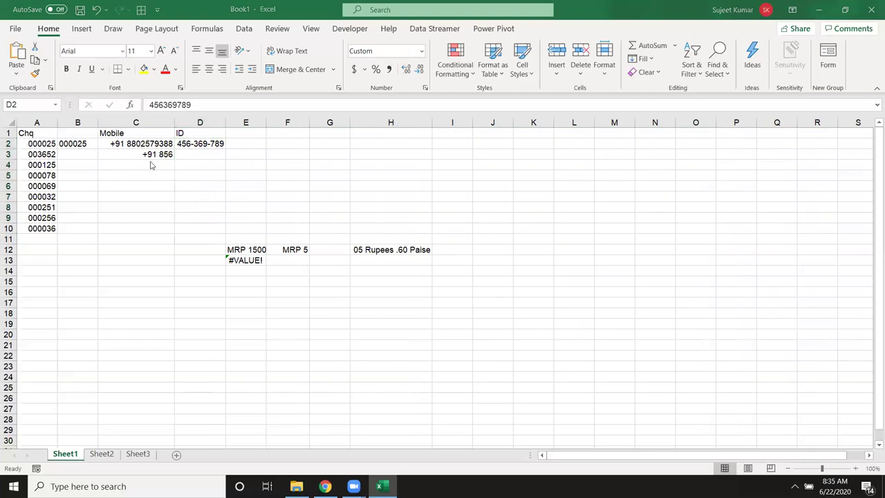
- Add a CC No header in E1, a masked card number in E2, and 74219632 in E3
click(246, 135)
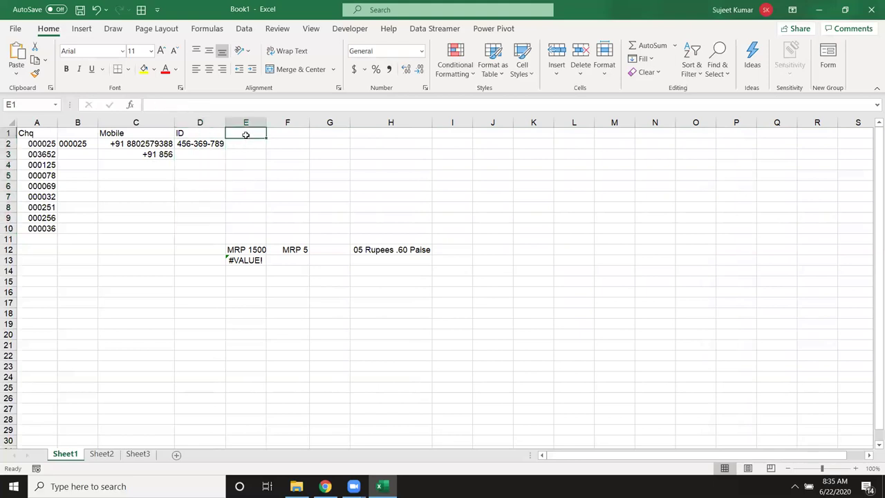
text(CC No)
key(Return)
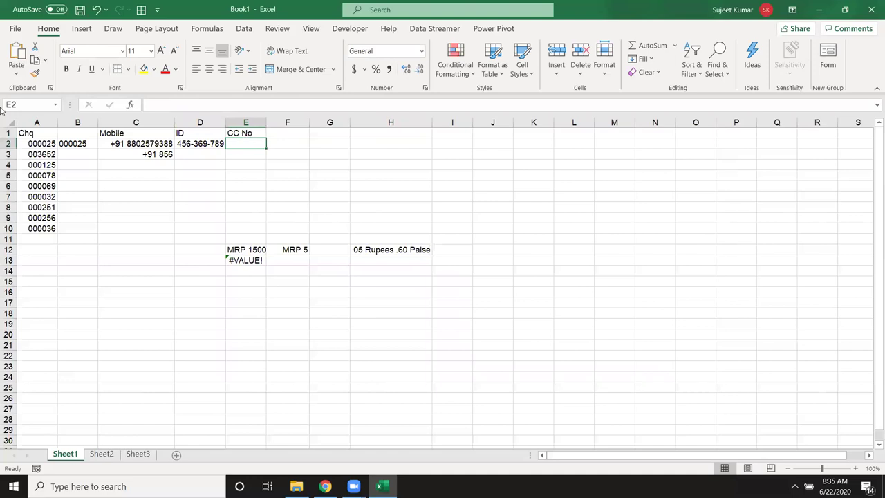
text(4582 XXXX )
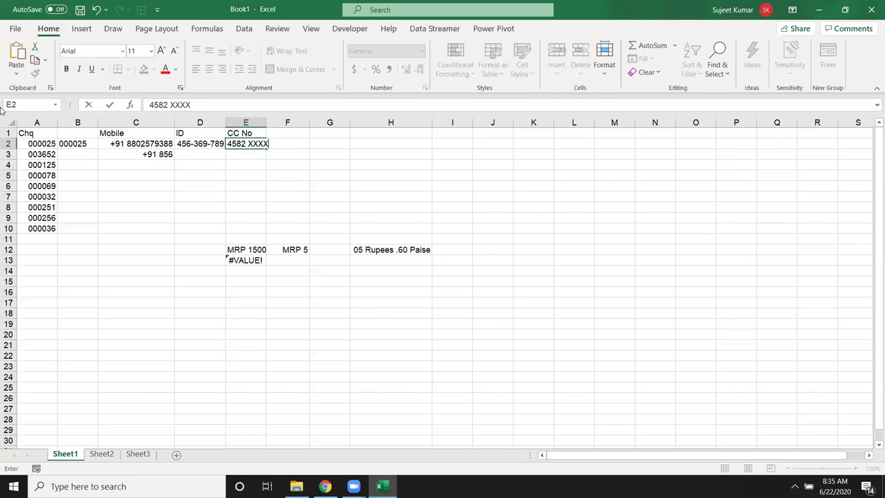
text(XXXX)
text( 7412)
key(Return)
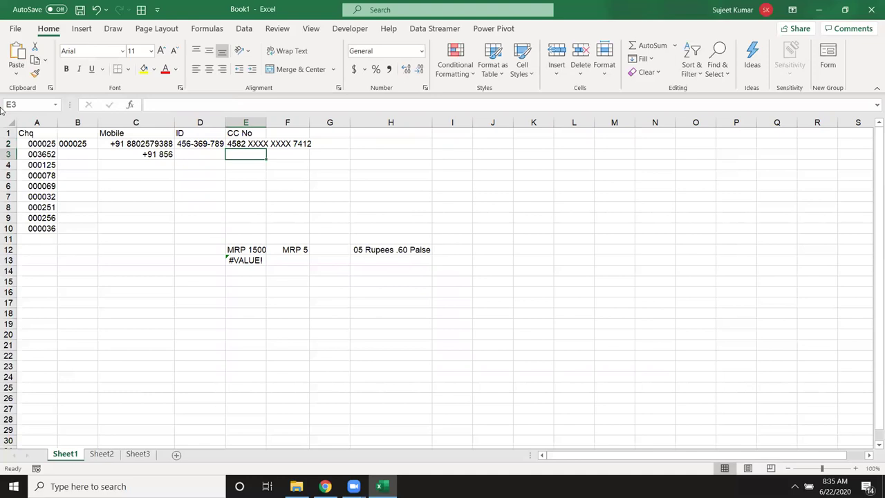
text(7421)
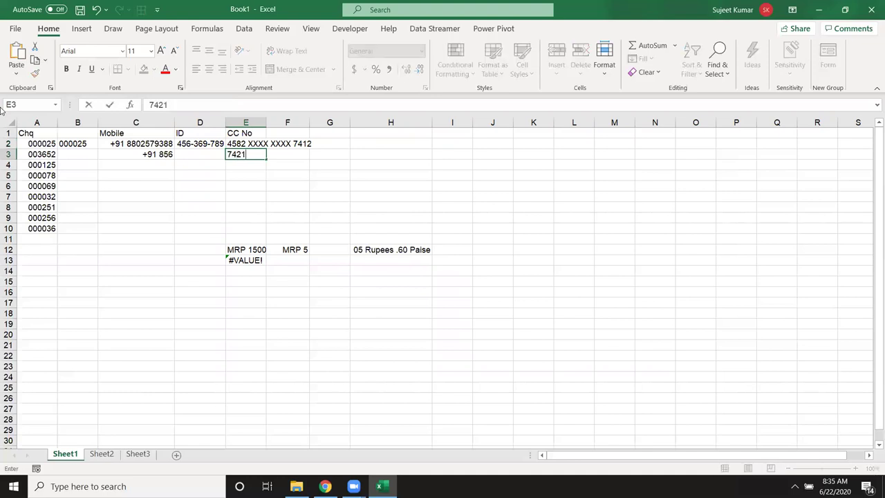
text(9632)
key(Return)
key(Up)
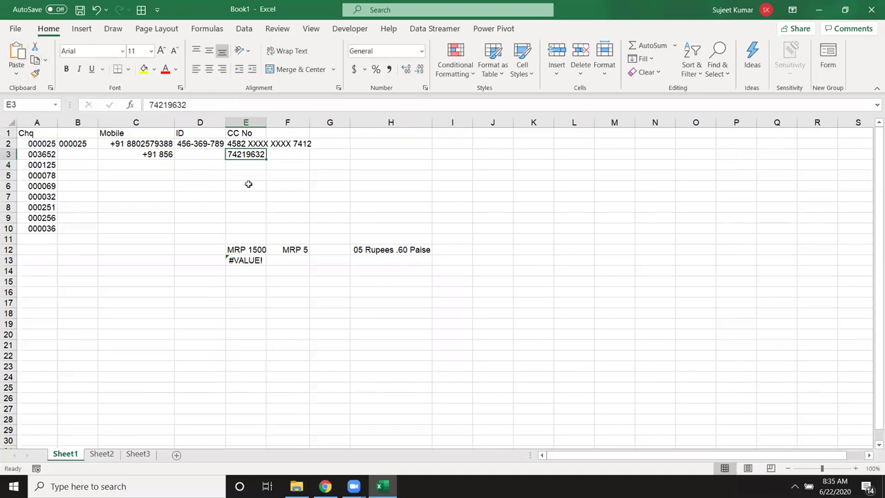
- Apply the custom format 0000 "XXXX XXXX "0000 to E3
click(425, 88)
click(450, 278)
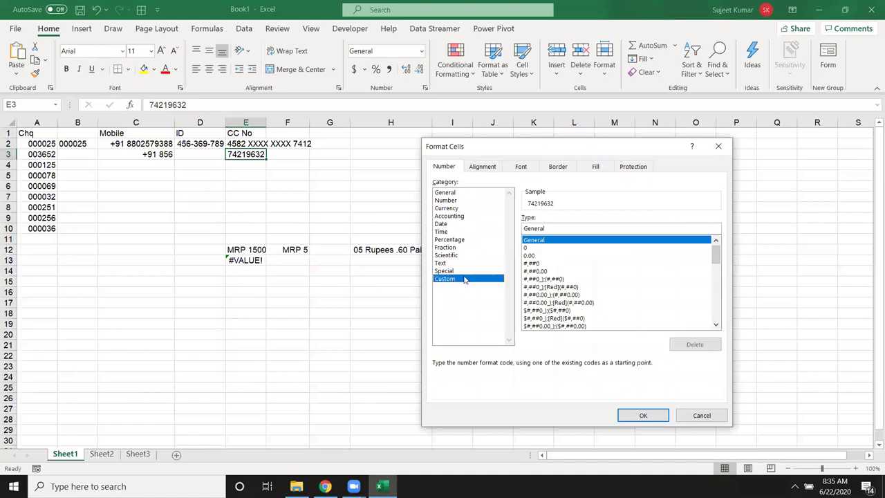
double_click(561, 229)
text(0000)
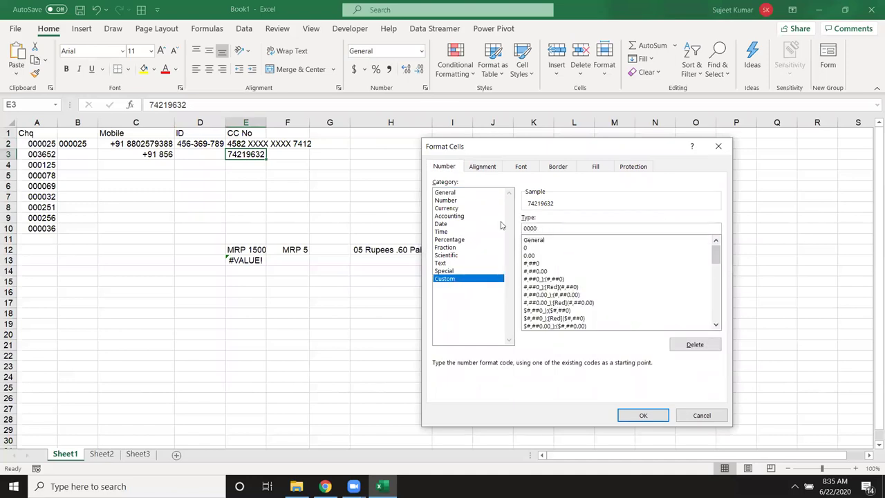
text( ")
text(XXXX XX)
text(XX )
text("0000)
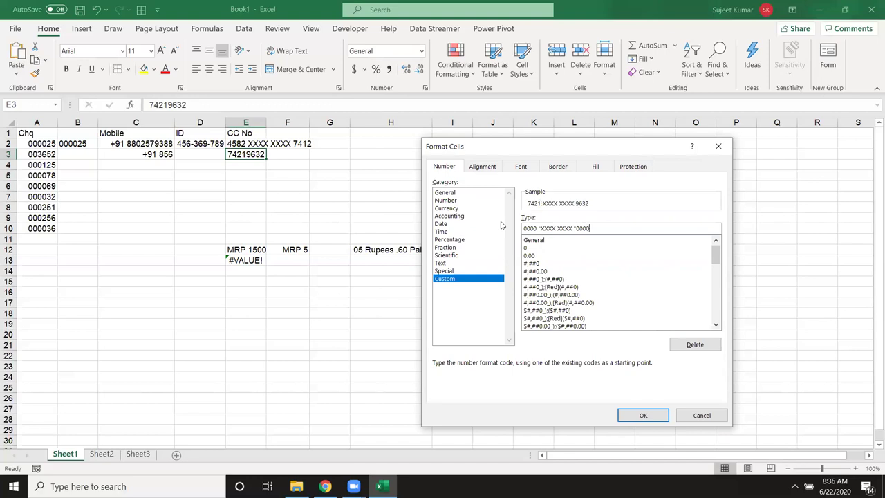
key(Return)
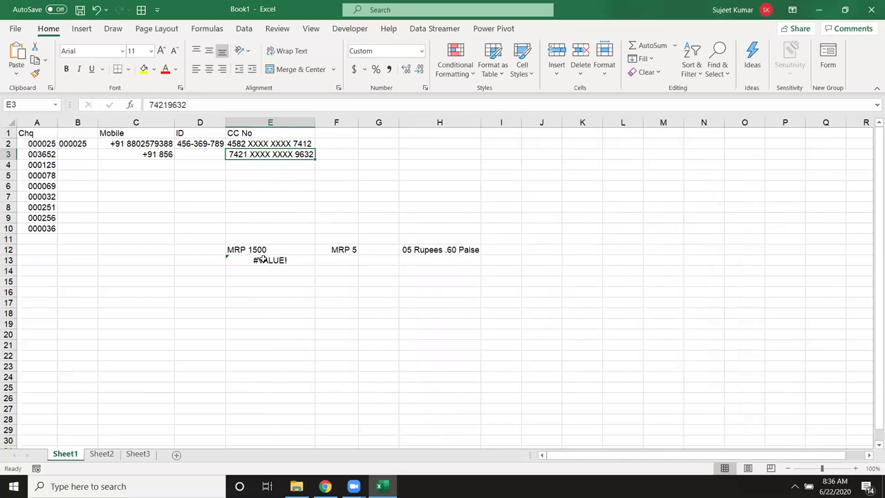
- Enter 45000 in C17 and apply the thousands format #,
click(112, 299)
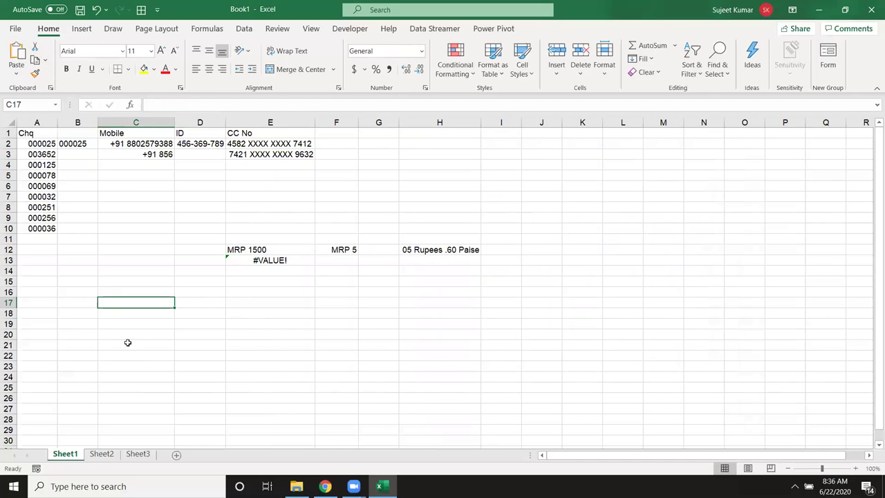
text(45000)
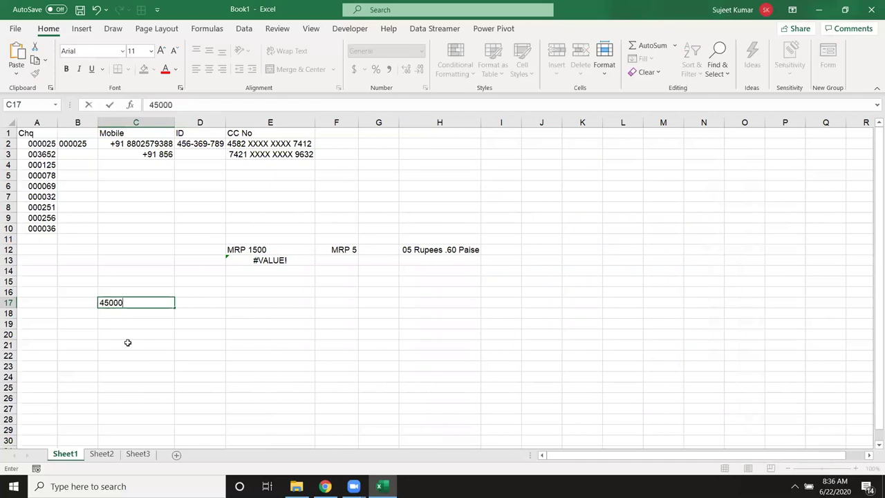
key(Return)
click(137, 302)
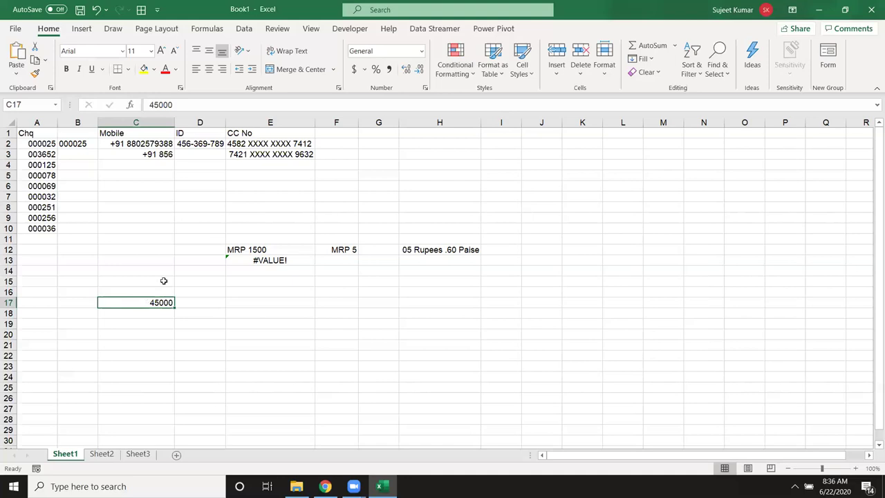
click(424, 88)
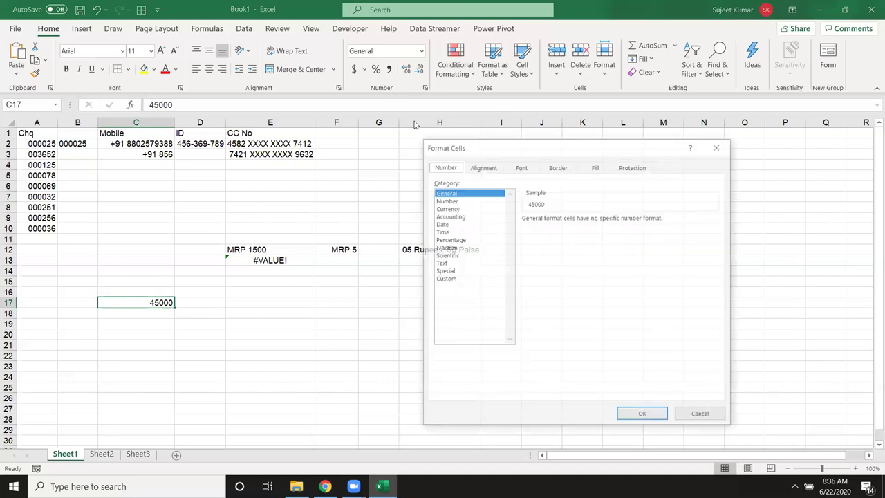
click(449, 278)
double_click(554, 227)
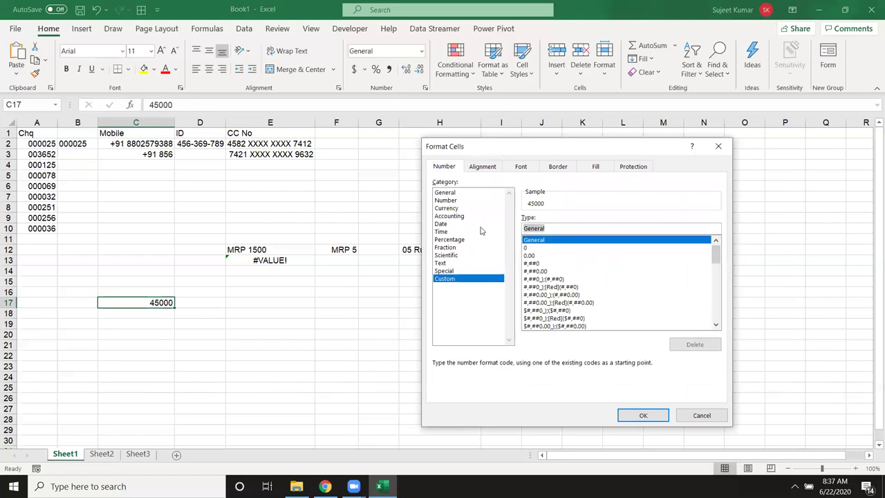
text(#,)
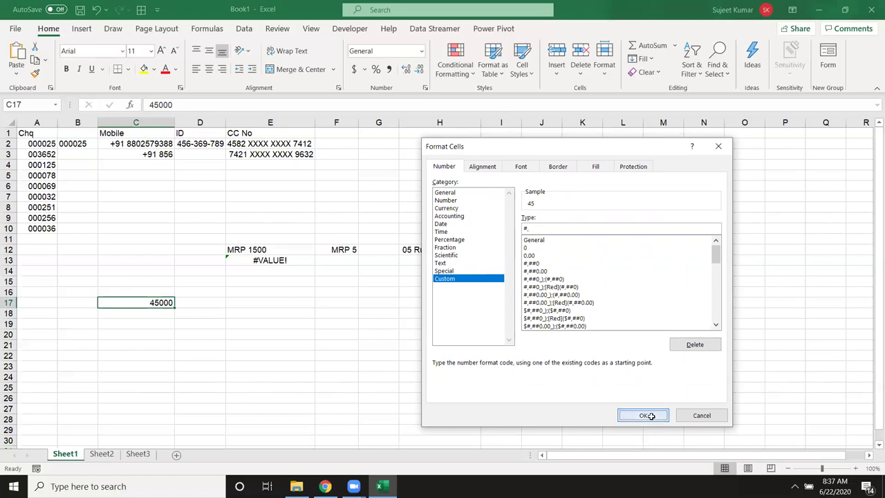
click(643, 416)
- Add a K suffix to C17's format so it shows 45 K
click(425, 89)
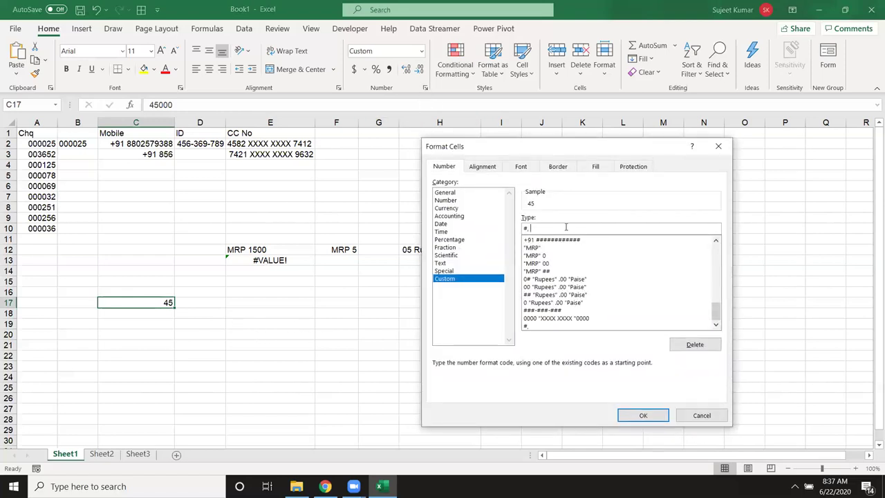
text(H)
key(BackSpace)
text(K")
key(Return)
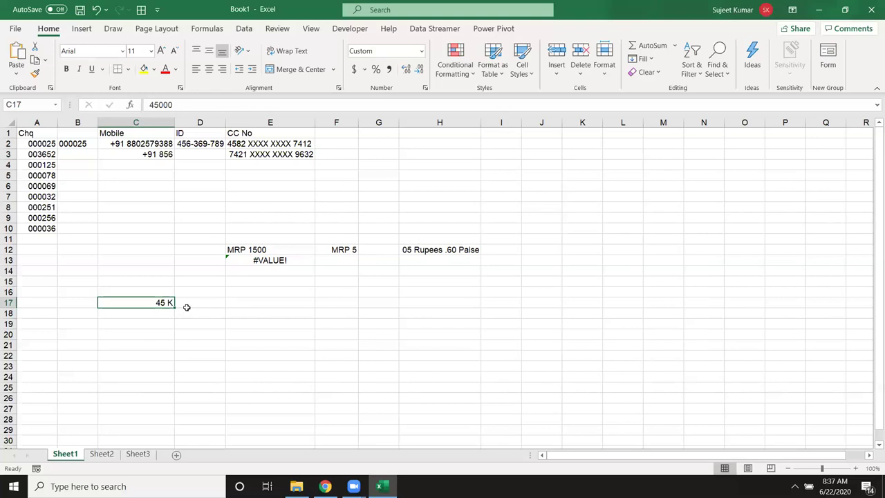
- Enter =C17+1000 in C18 to display 46 K, then type 456321 below
key(Down)
text(=)
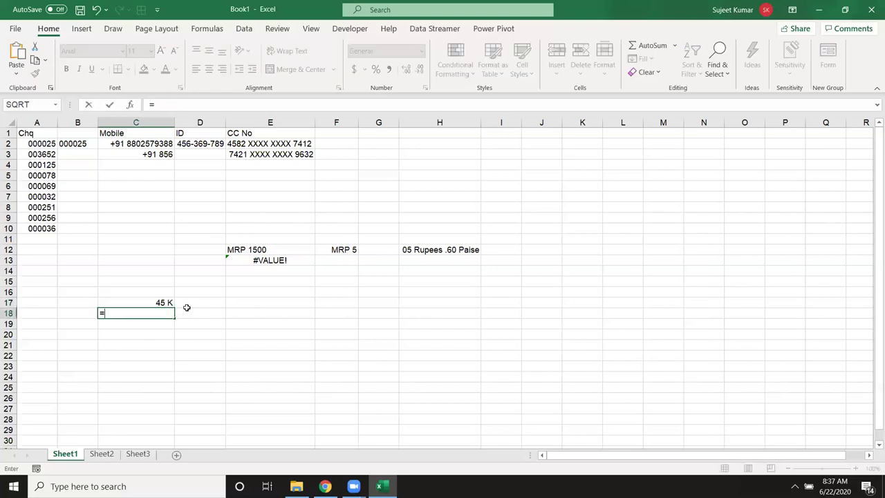
key(Up)
text(+)
text(000)
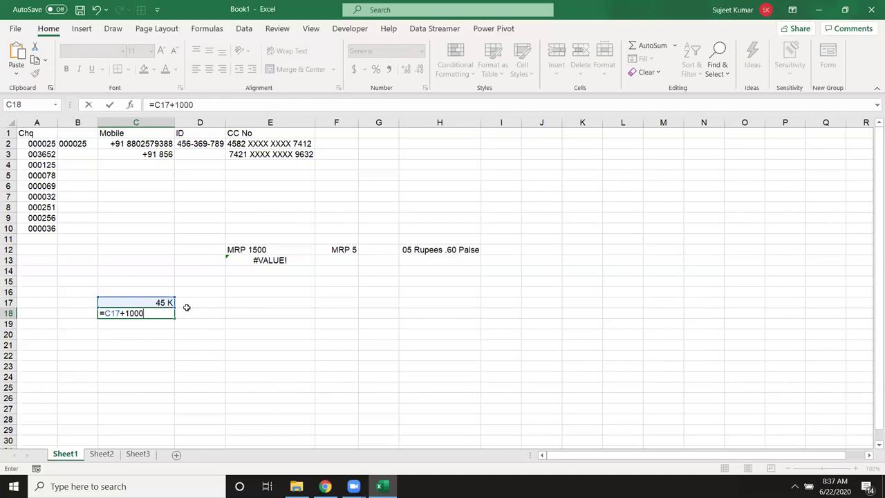
key(Return)
key(Up)
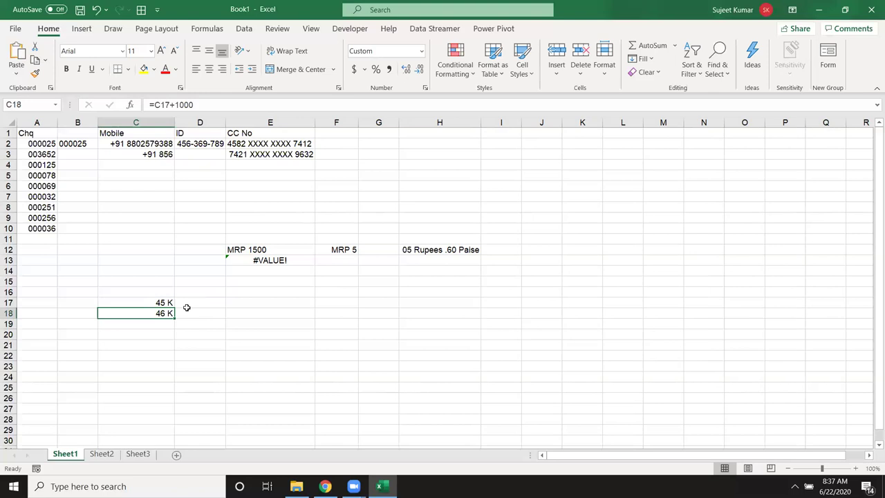
key(Up)
key(Down)
key(Down)
text(456321)
- Commit 456321 in C19 and apply the millions format 0.00,,
key(Return)
key(Up)
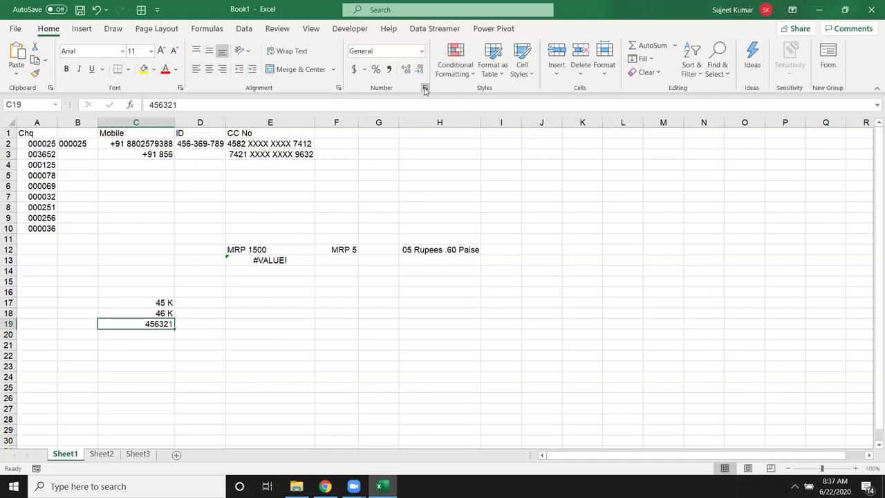
click(425, 87)
click(440, 278)
key(Tab)
text(0.00,,)
key(Return)
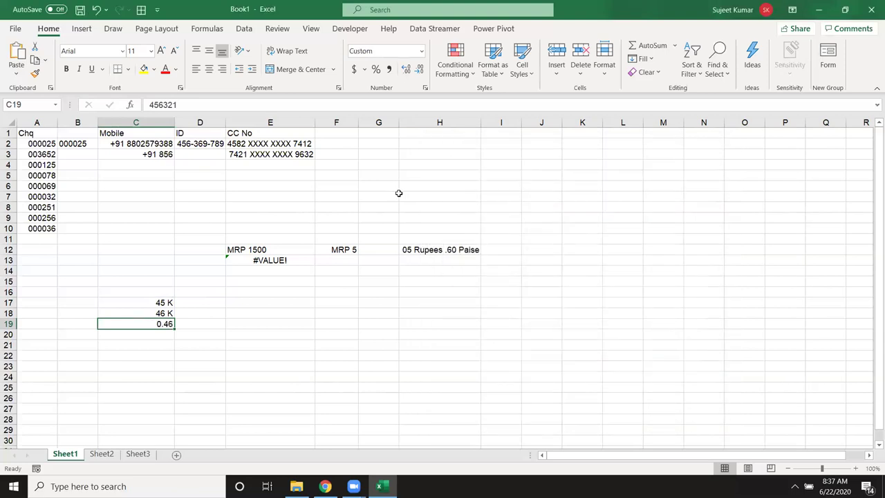
- Change C19's value to 4563211 so it displays 4.56
click(222, 106)
text(0)
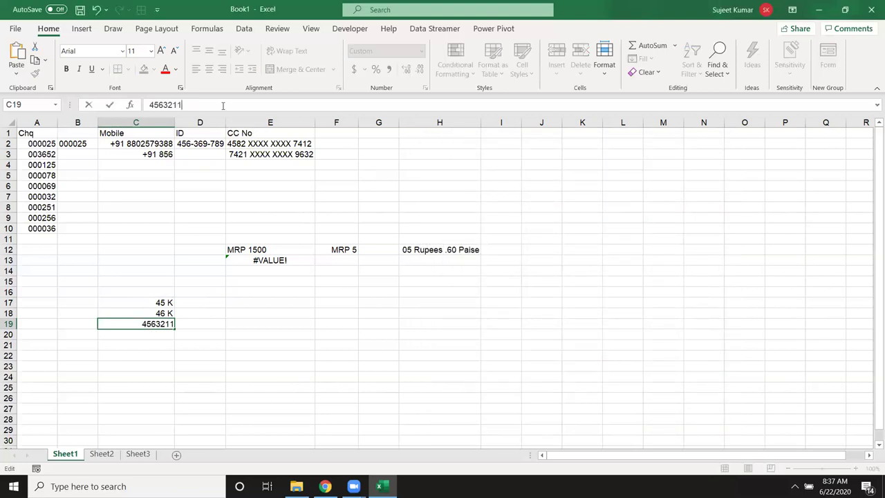
key(Return)
key(Up)
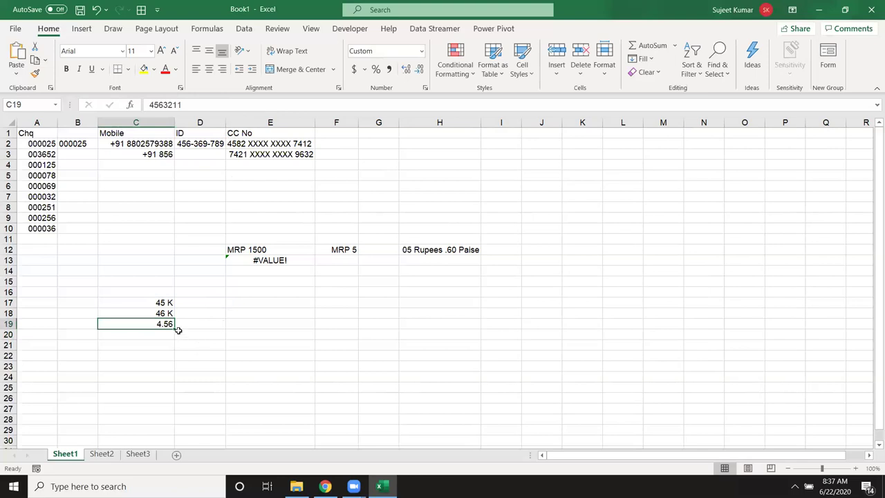
key(Down)
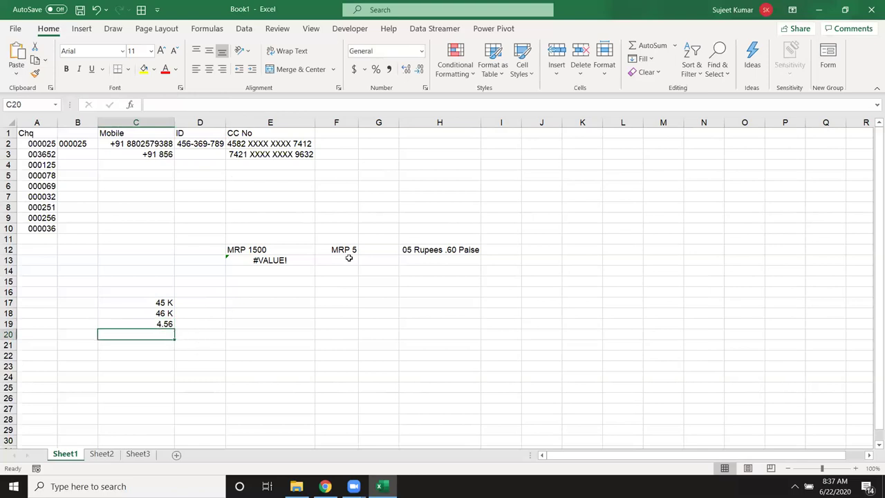
- Preview the Custom number formats in Format Cells and close without changes
click(425, 87)
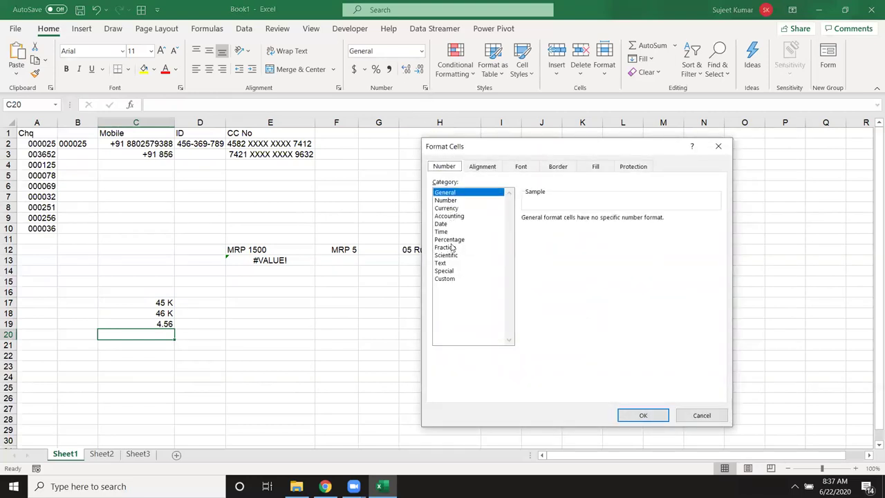
click(447, 279)
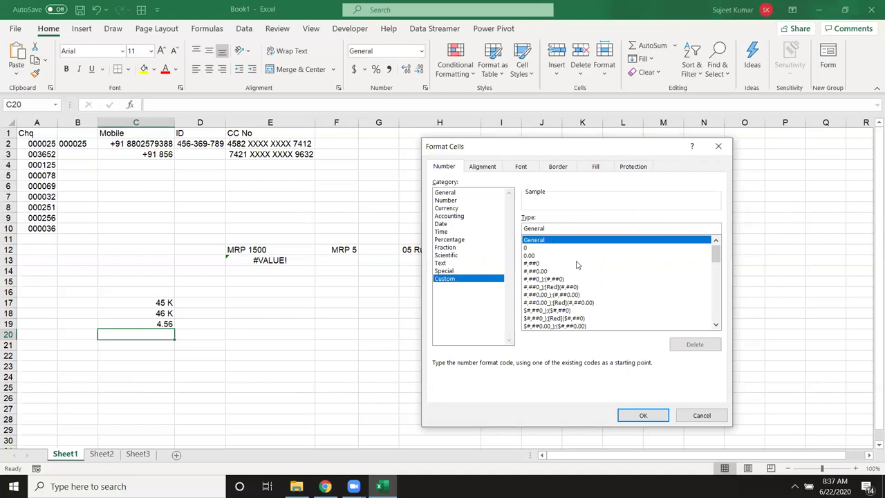
key(Escape)
- Insert today's date into C22 with Ctrl+;
click(160, 312)
key(Up)
scroll(161, 311, down, 2)
scroll(142, 259, down, 2)
click(130, 228)
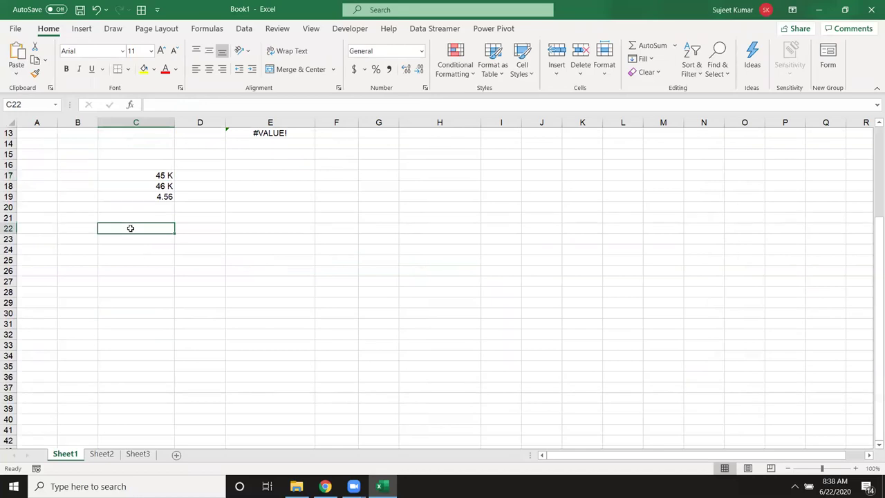
key(ctrl+semicolon)
- Give C22 the custom date format dddd, mmmm - dd , yyyy
key(Return)
click(114, 230)
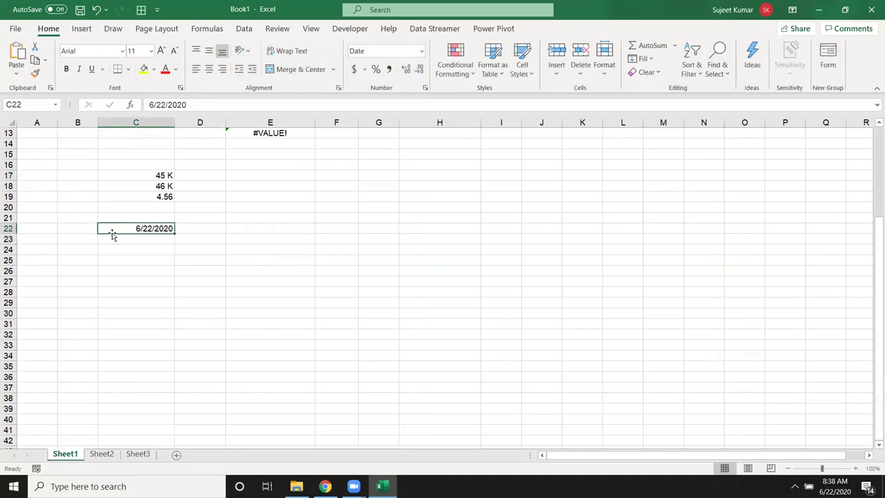
click(425, 88)
click(453, 279)
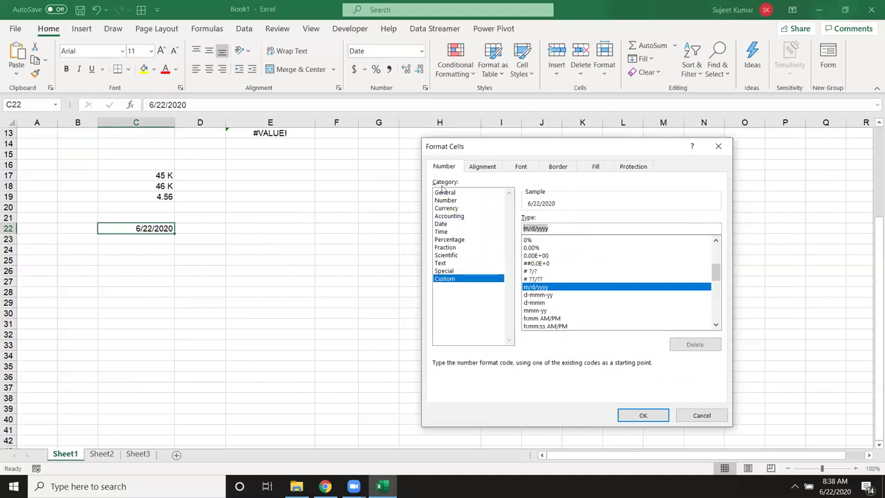
text(d)
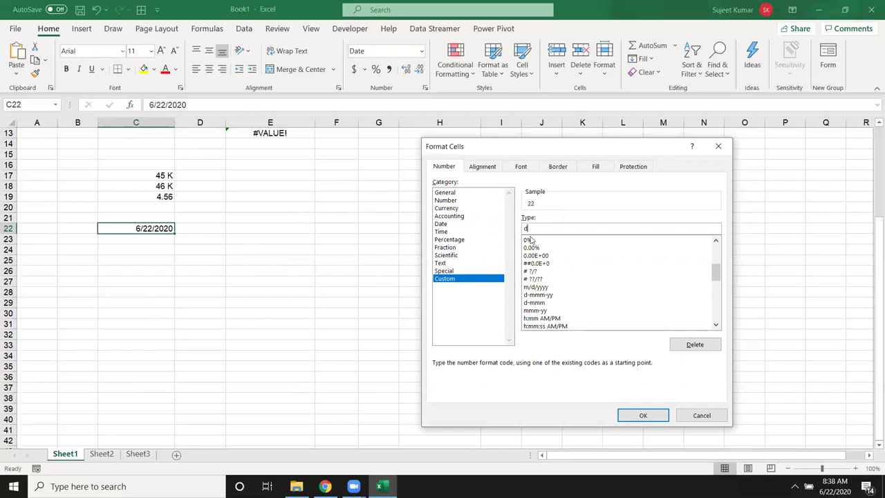
text(d)
text(dd)
text(d,)
text( m)
text(m)
text(m)
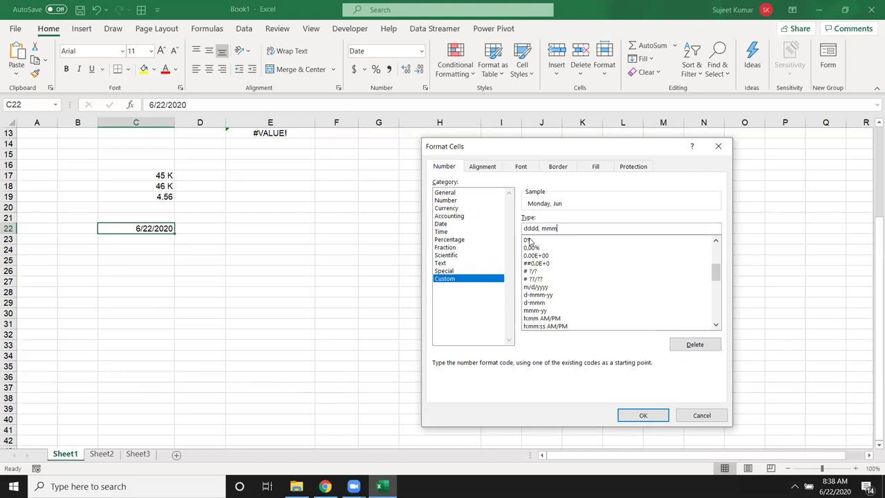
text(m)
text(m)
key(BackSpace)
text(, )
text(yyy)
click(561, 229)
text(- dd)
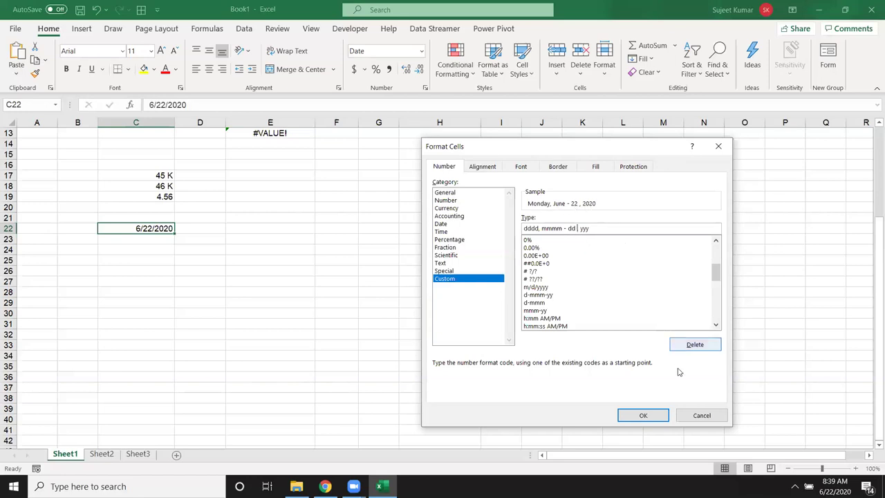
click(644, 417)
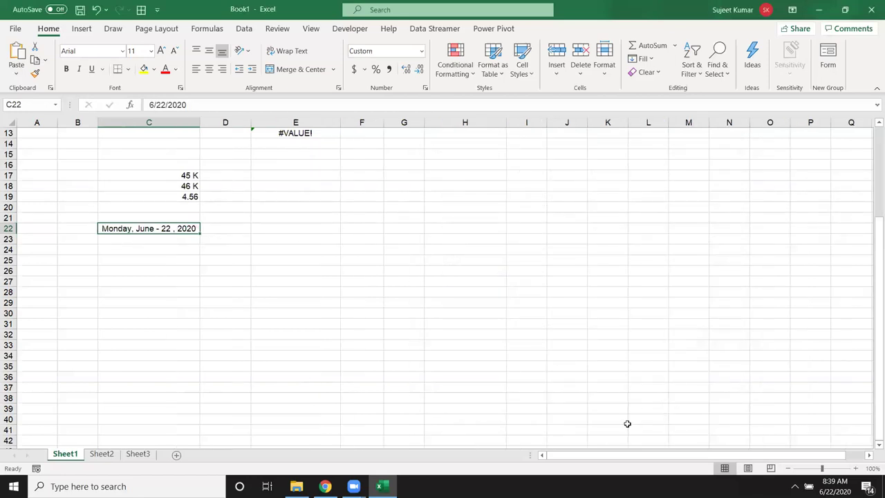
- Review C22's custom date code in Format Cells and close it unchanged
click(425, 88)
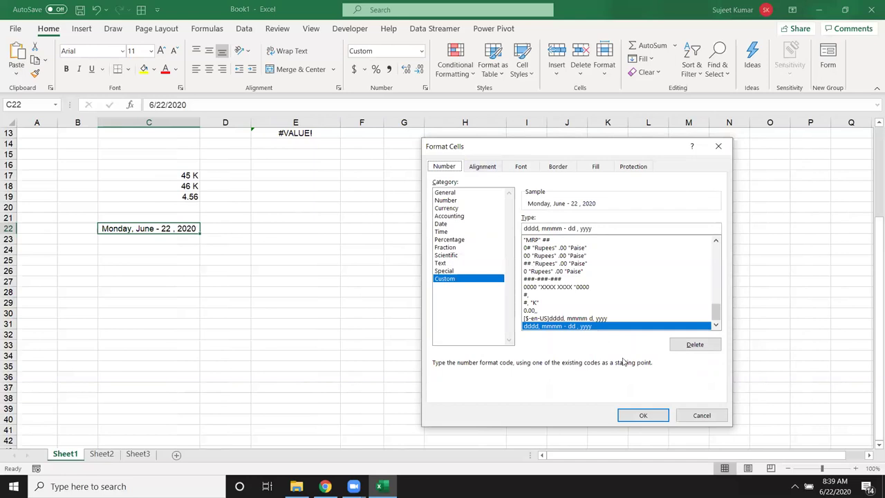
click(697, 416)
click(148, 262)
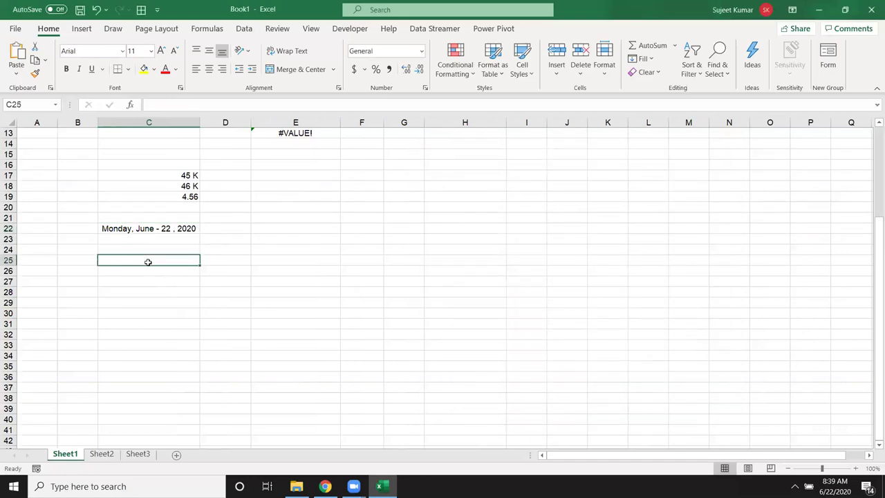
- Enter 10:30 in C25 and apply the custom format HH:SS:MM AM/PM
text(10:30)
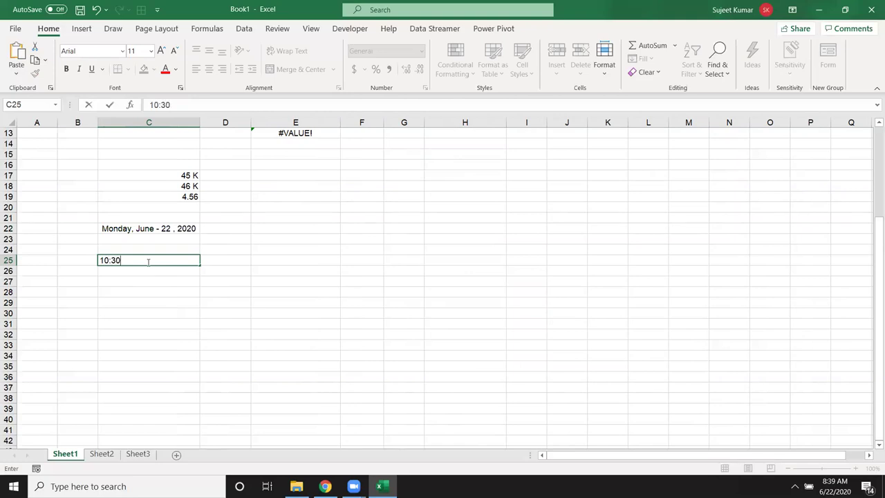
key(Return)
click(148, 261)
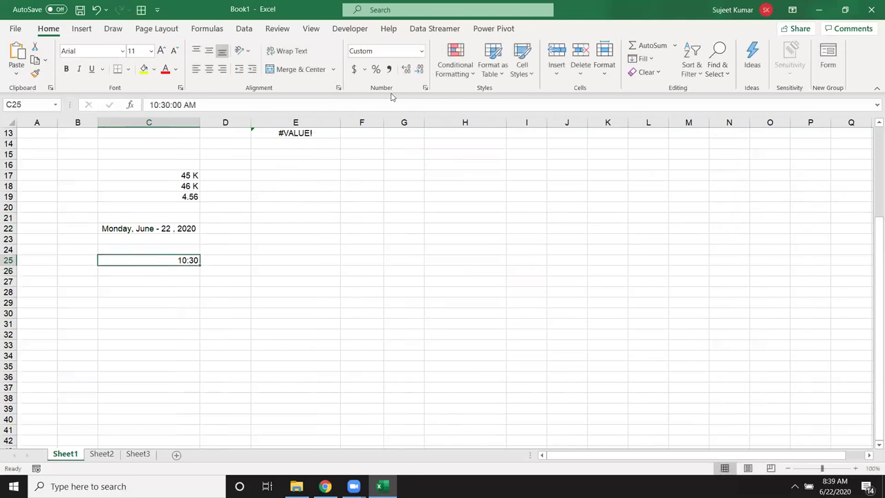
click(425, 88)
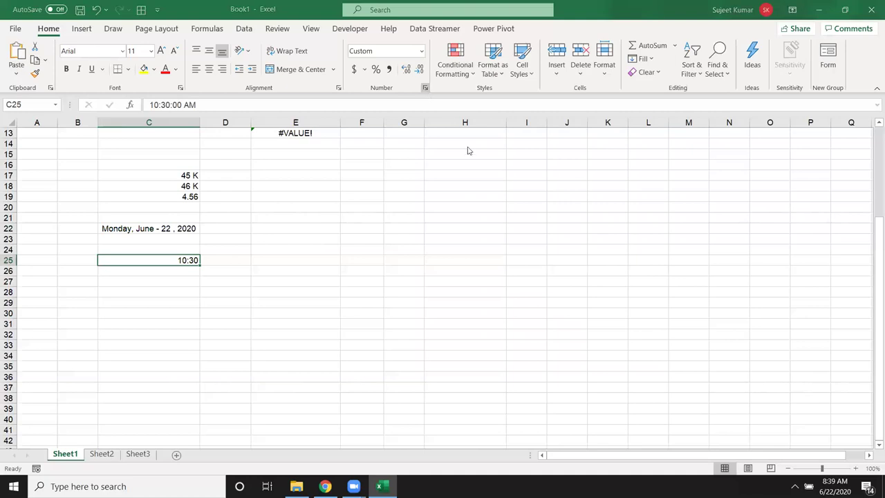
double_click(527, 228)
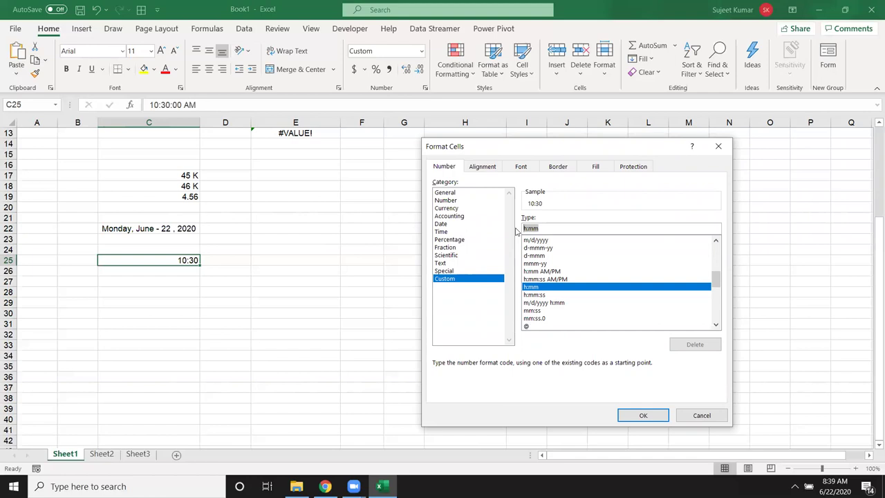
text(HH:)
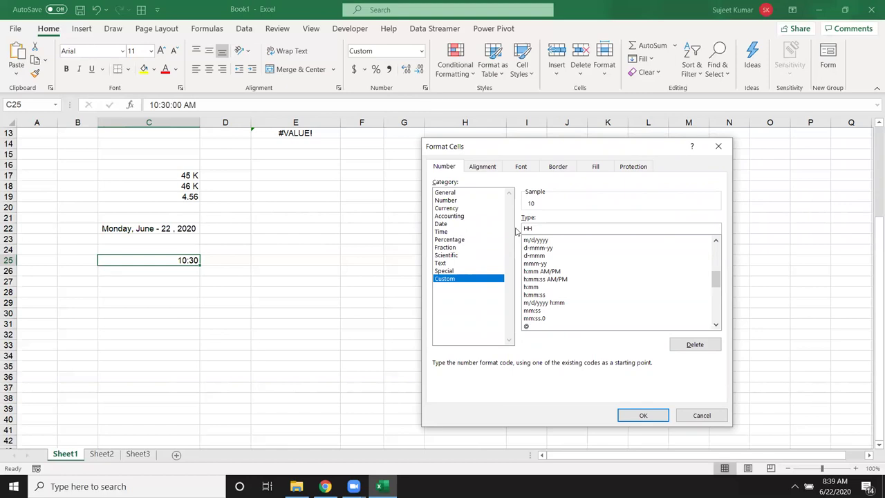
text(SS:MM "AM)
key(BackSpace)
key(BackSpace)
key(BackSpace)
key(BackSpace)
text(AM/PM)
key(Return)
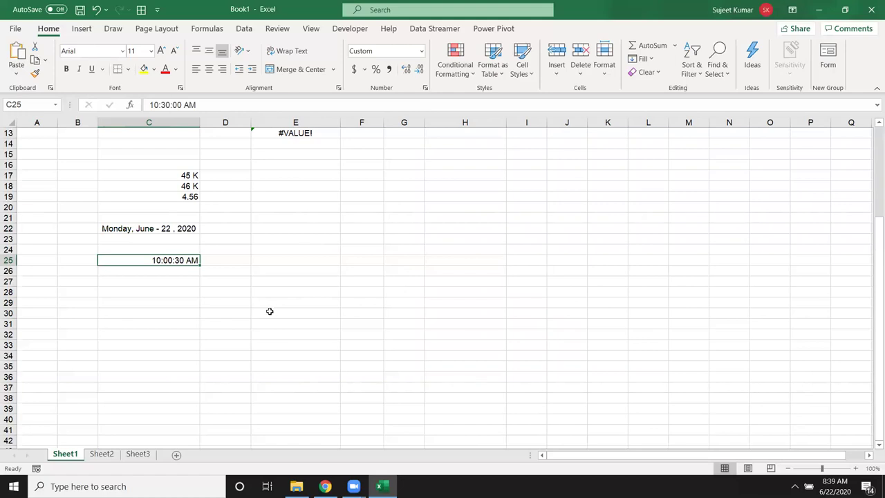
click(168, 273)
- Enter 35:20 in C28 and replace [h]:mm:ss with [m] to show 2120
click(166, 292)
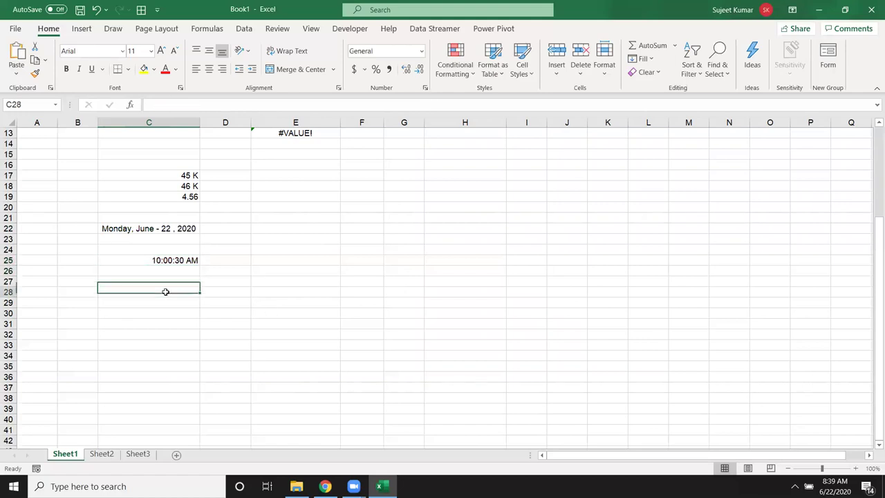
text(35:20)
key(ctrl+Return)
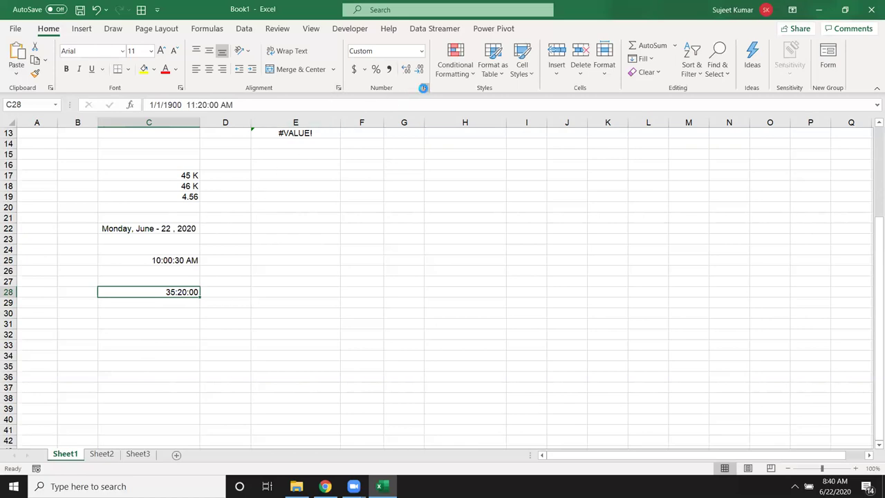
click(424, 88)
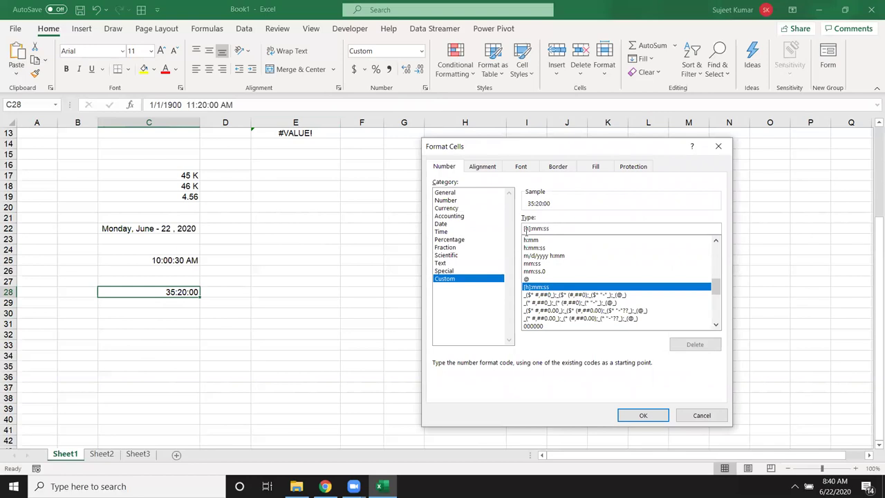
drag(563, 227, 497, 223)
text([)
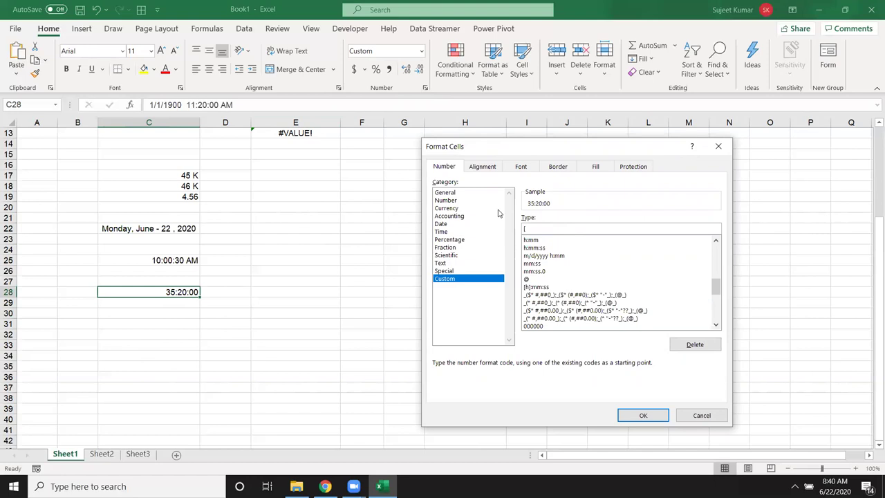
text(m])
key(Return)
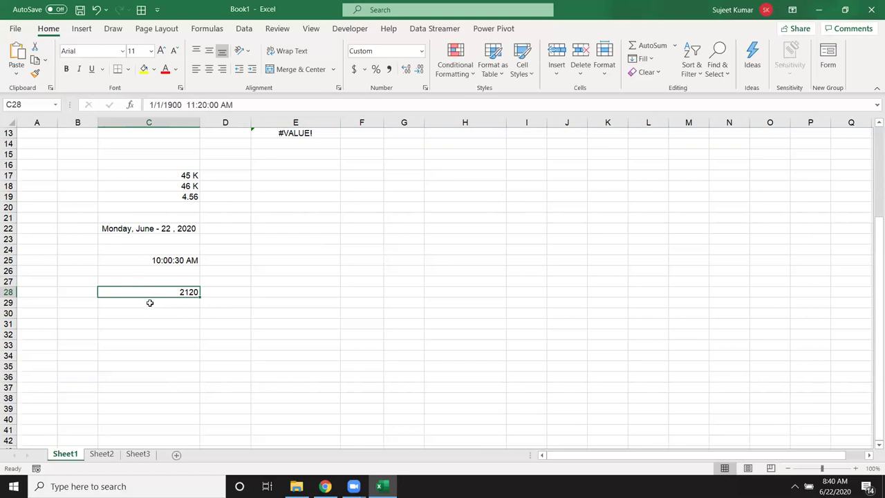
click(196, 302)
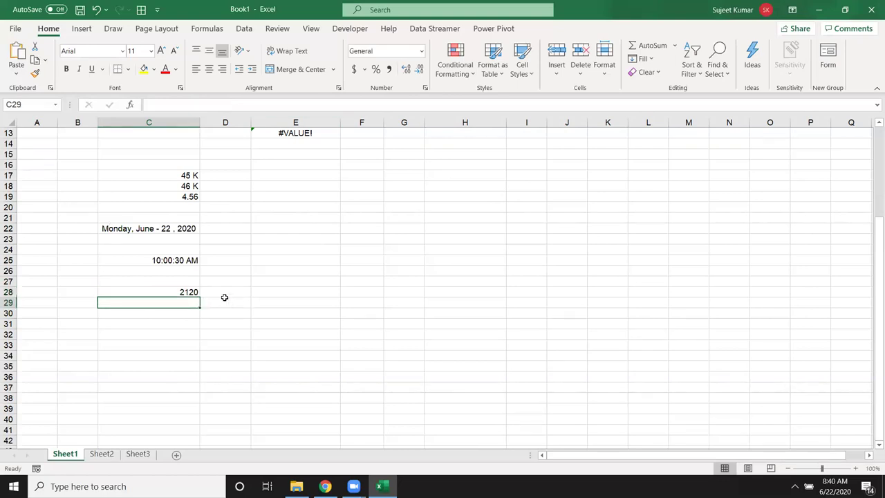
- Enter =TEXT(C28,"[m]") in D28 to show the duration in C28 as elapsed minutes
click(223, 294)
text(=te)
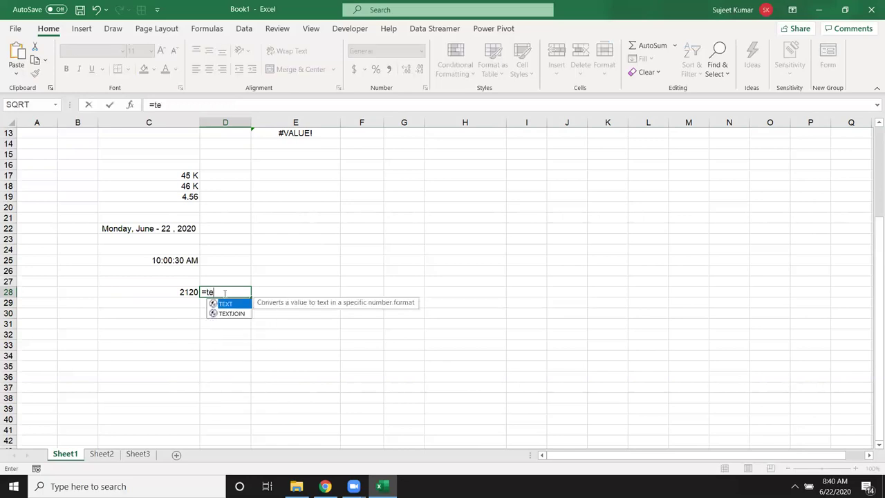
key(Tab)
key(Left)
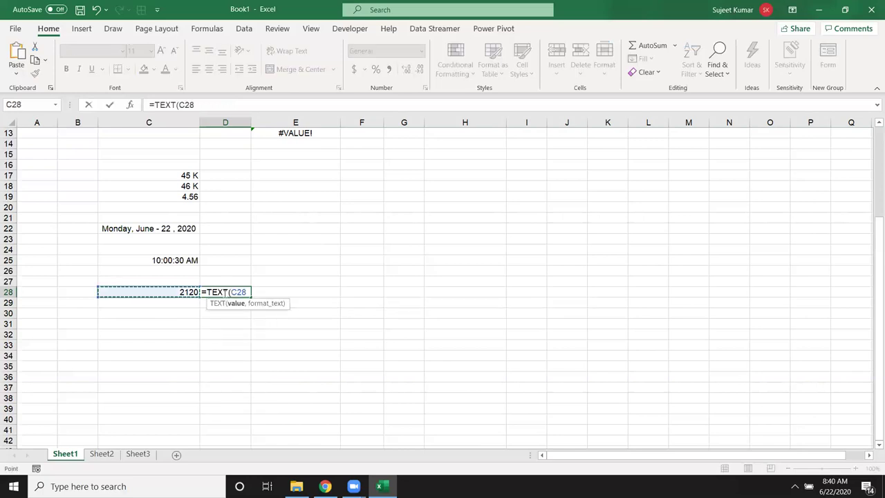
text(,")
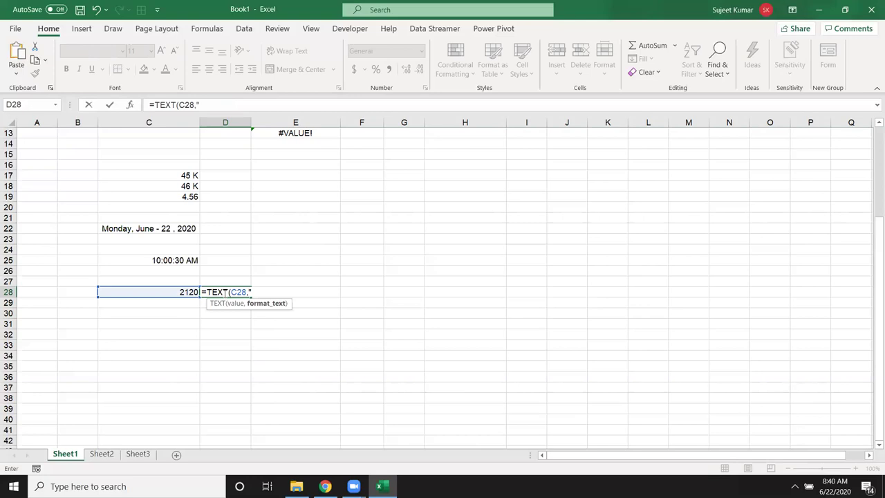
text([m])
text("))
key(Return)
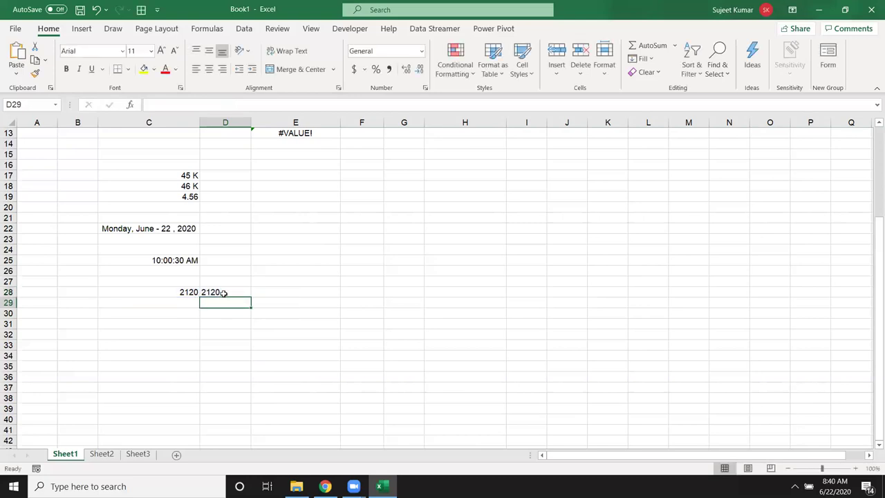
- Change D28's format code to "[s]" so it shows total elapsed seconds (127200)
click(221, 291)
double_click(233, 292)
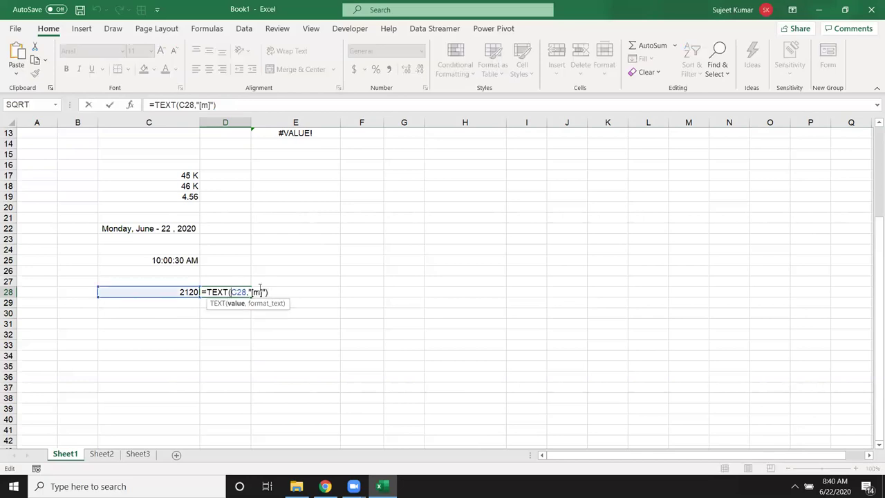
key(BackSpace)
text(s)
key(Return)
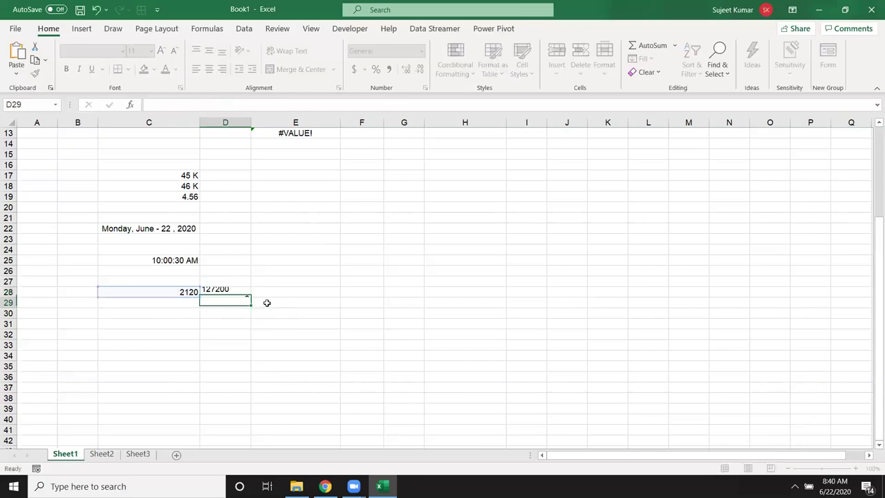
- Switch D28's format code back to "[m]" so it returns 2120 minutes
key(Up)
key(Left)
key(Left)
key(Left)
key(BackSpace)
text(m)
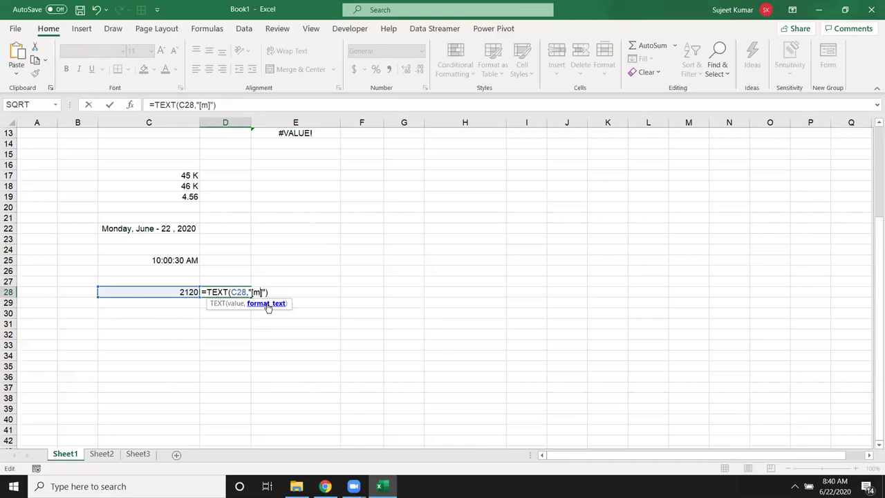
key(Return)
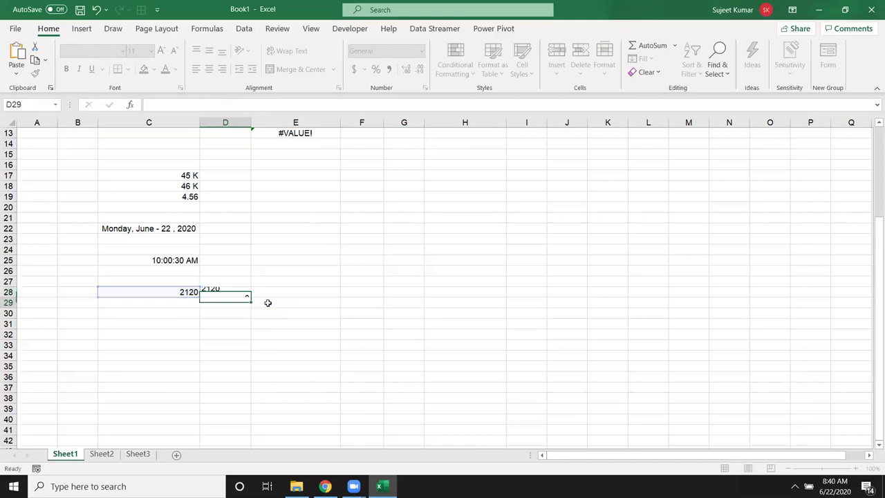
click(219, 290)
scroll(235, 278, up, 4)
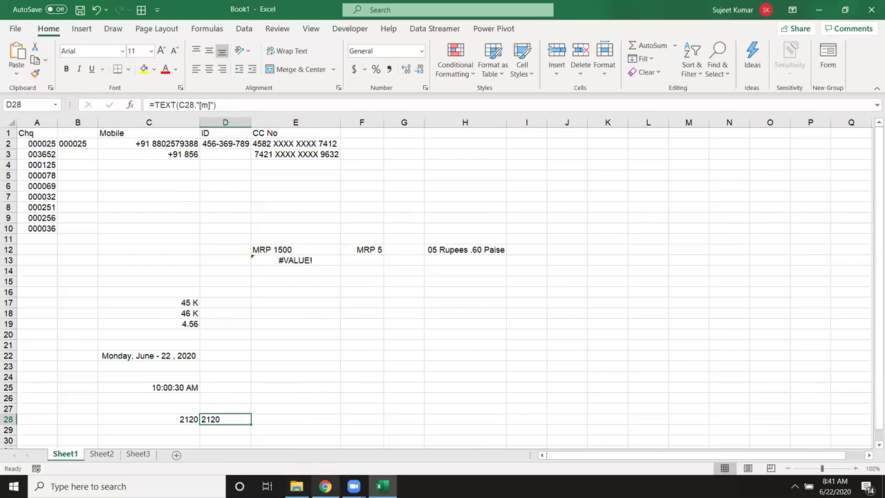
- Open Gmail in a new browser tab, then return to the Excel workbook
click(325, 486)
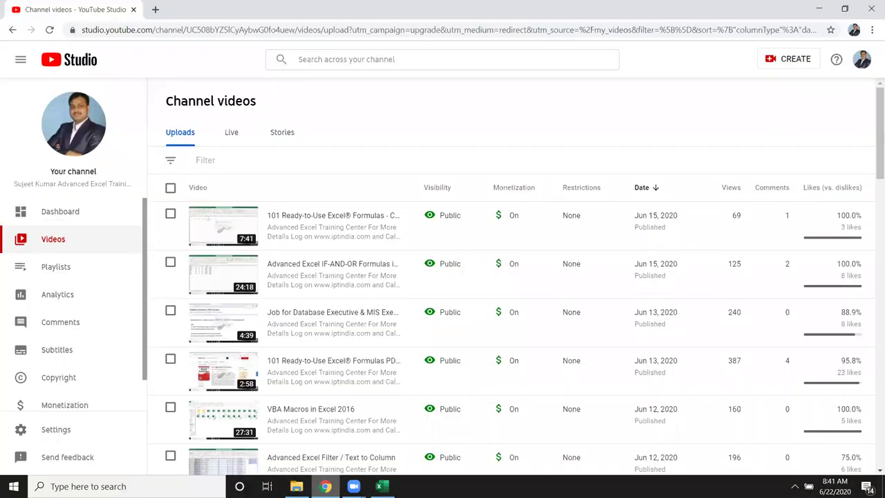
click(155, 9)
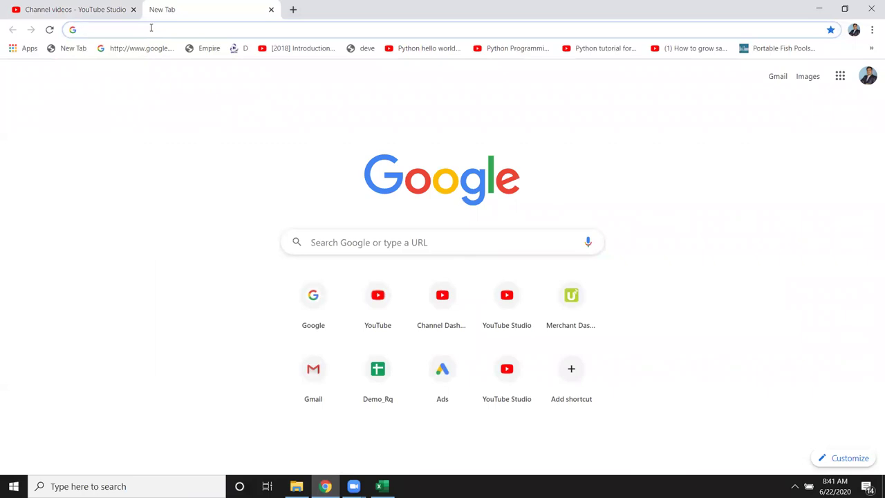
text(gmail.com)
key(Return)
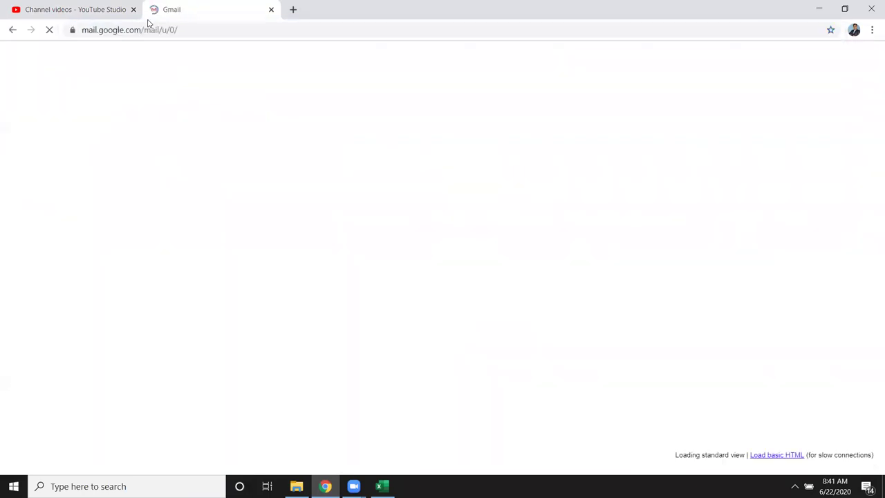
key(alt+Tab)
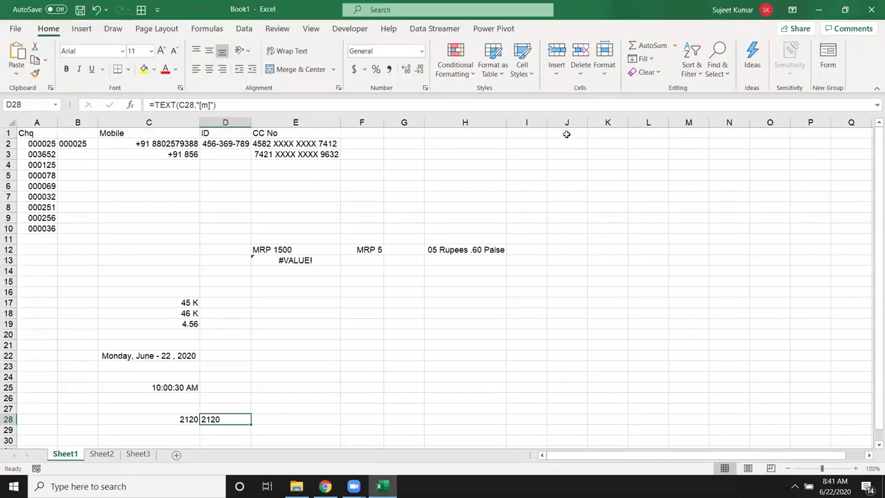
- Give J1 the custom number format @ "New Delhi -110062"
click(577, 133)
text(123)
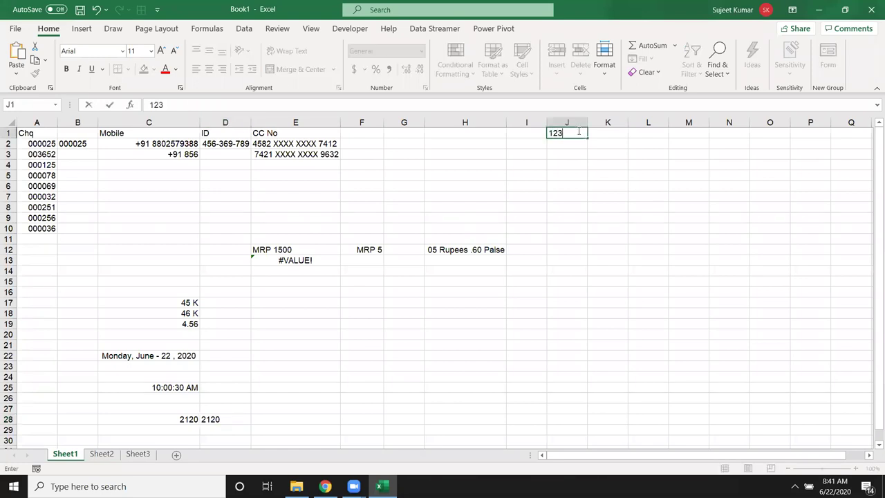
key(Escape)
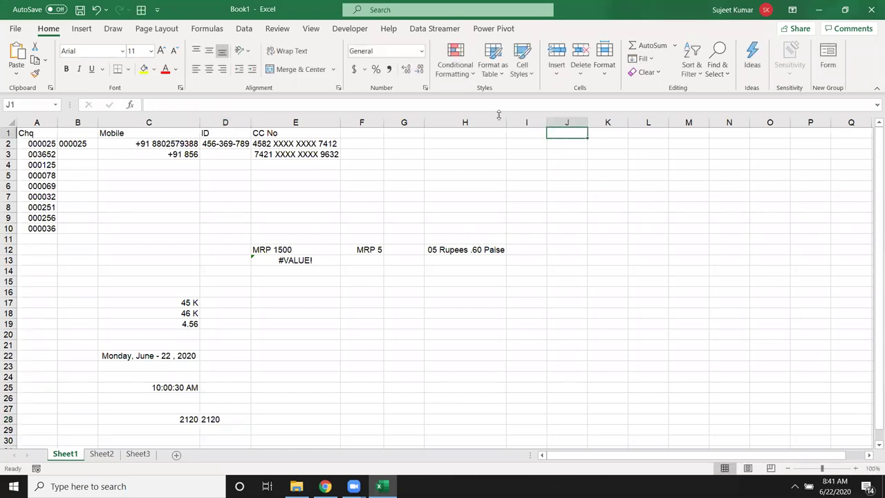
click(426, 88)
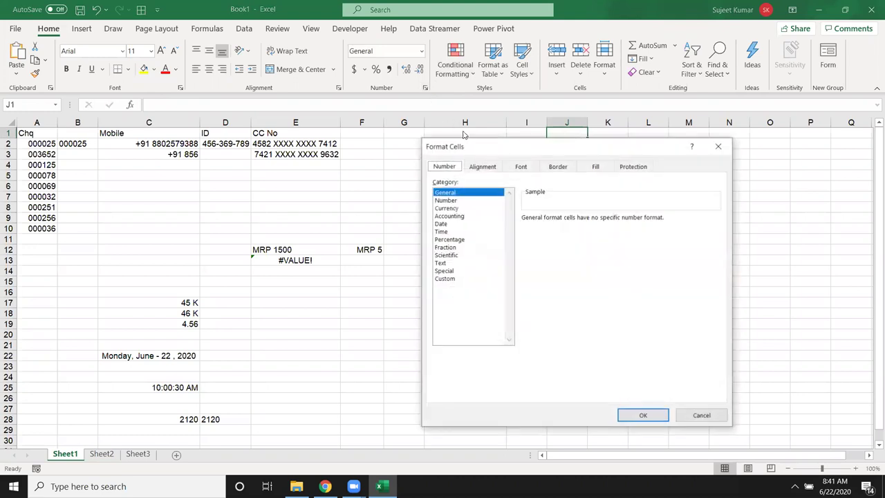
click(444, 279)
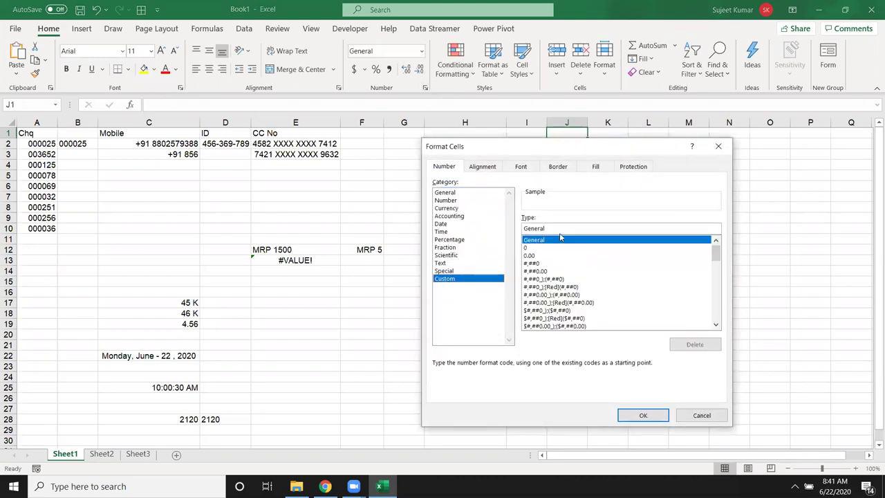
text(@ "New Delhi -110062)
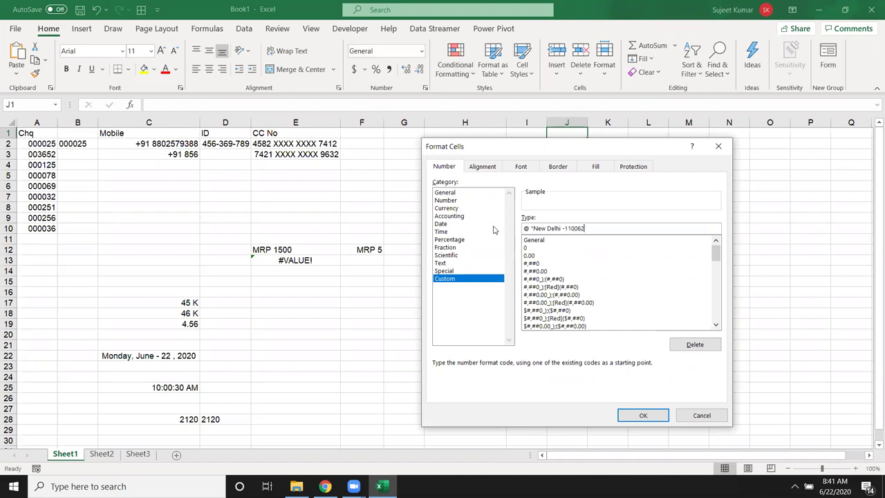
key(Return)
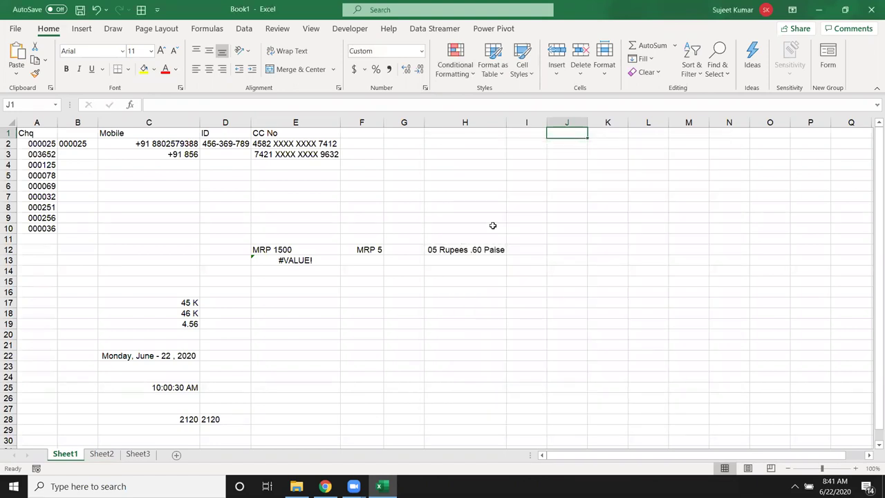
- Enter F120 in J1 and autofit column J to its contents
text(F120)
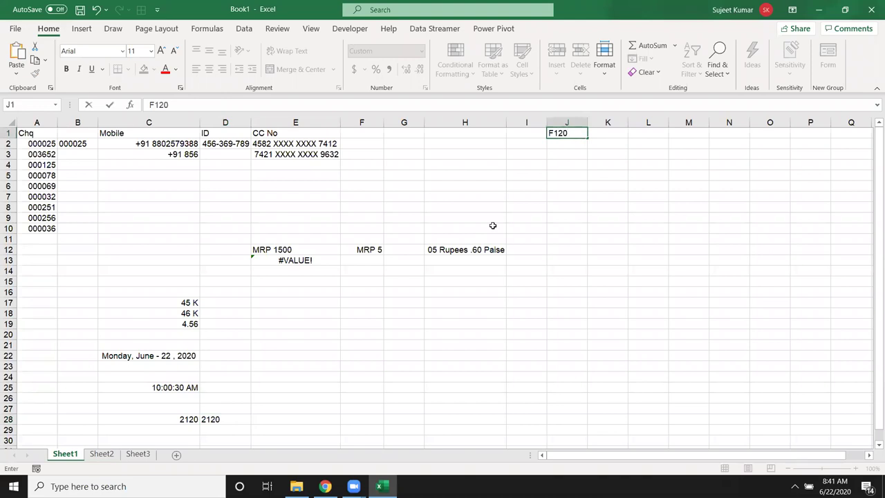
key(Return)
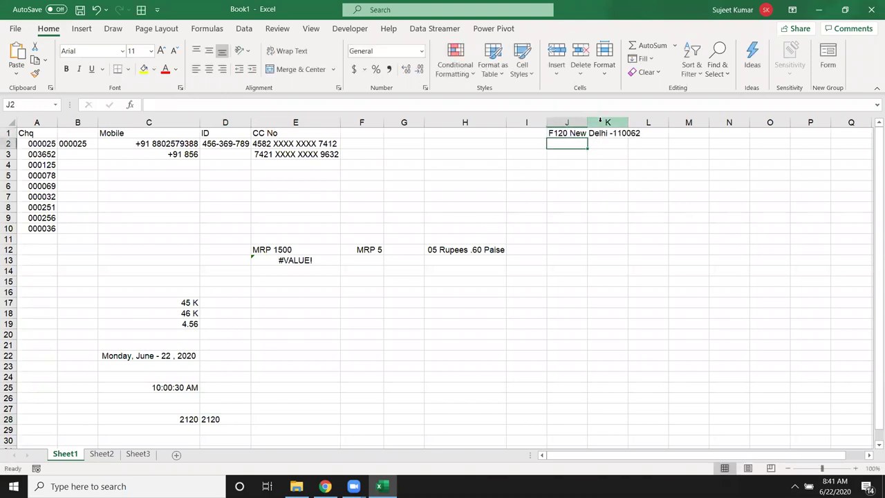
double_click(588, 123)
- Try a TEXT formula on J1 with a New Delhi - 110062 format in K1, then clear the #VALUE! result
click(655, 132)
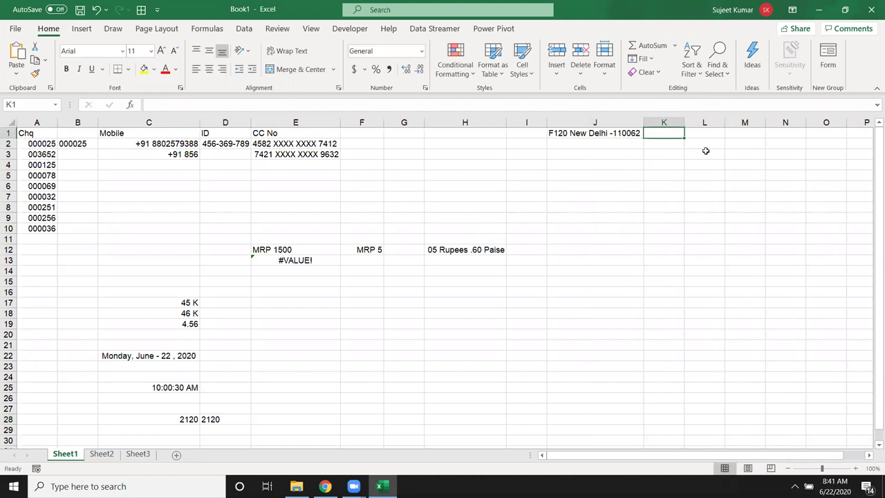
text(=te)
key(Tab)
text(J1,)
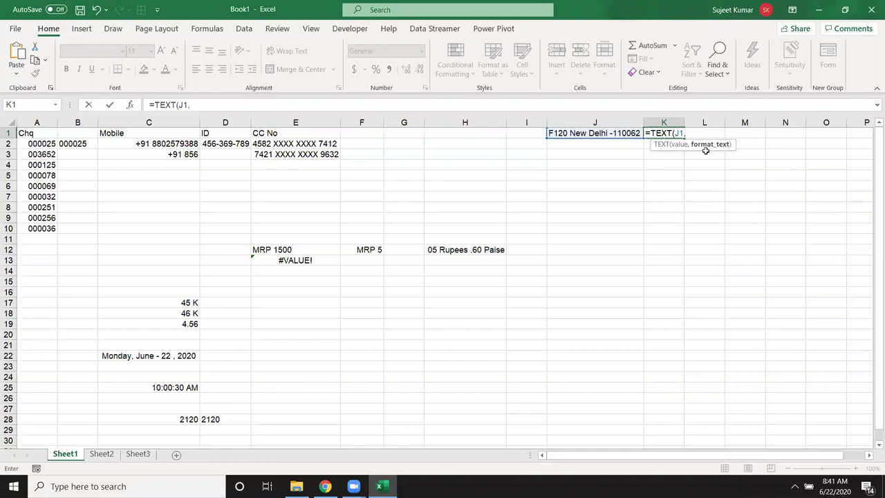
text(")
text(@a)
key(BackSpace)
key(BackSpace)
text(@)
text( New Delhi)
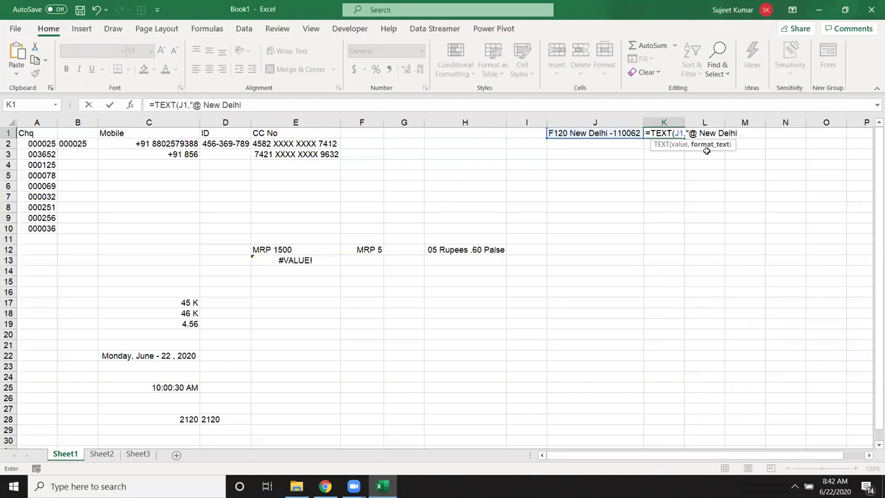
text( - 110062")
key(ctrl+Return)
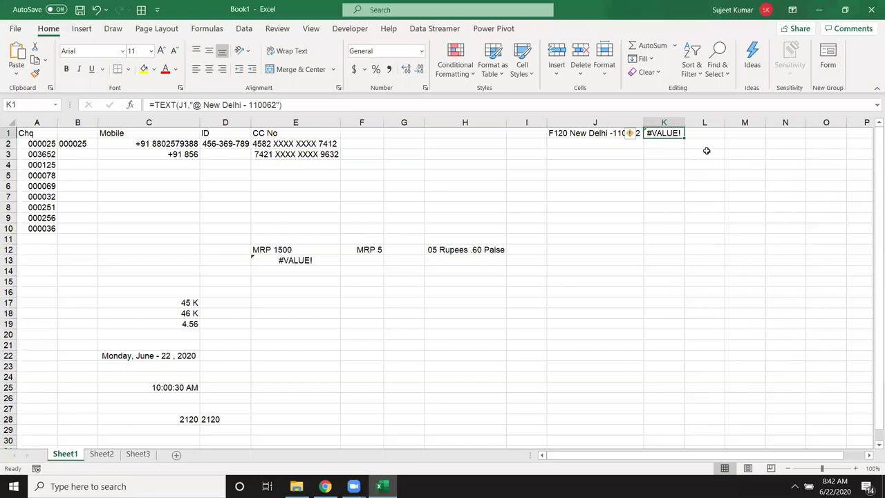
key(Delete)
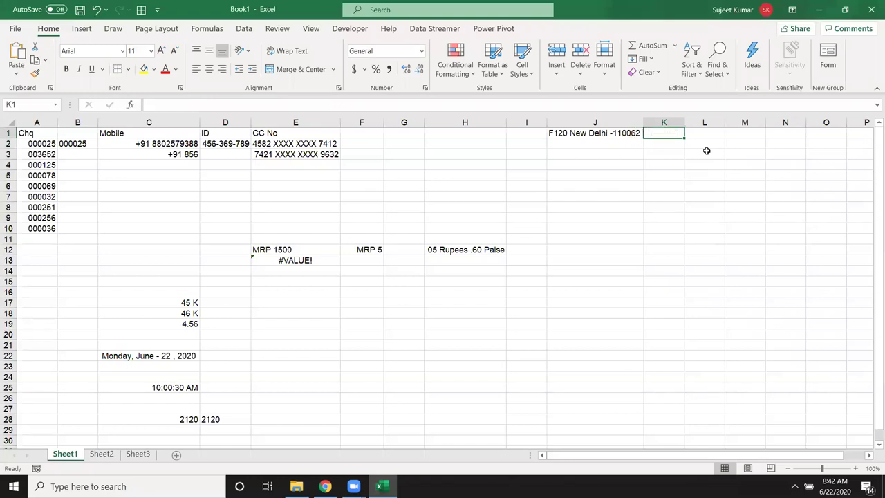
- Enter =J1&" New Delhi 110062" in K1 to show F120 New Delhi 110062
key(Left)
key(Right)
text(=)
key(Left)
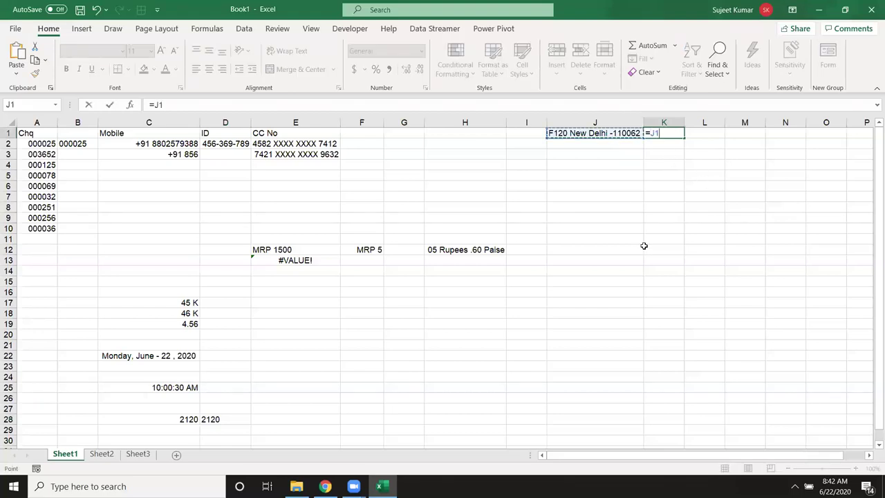
text(&" ")
key(BackSpace)
text(N)
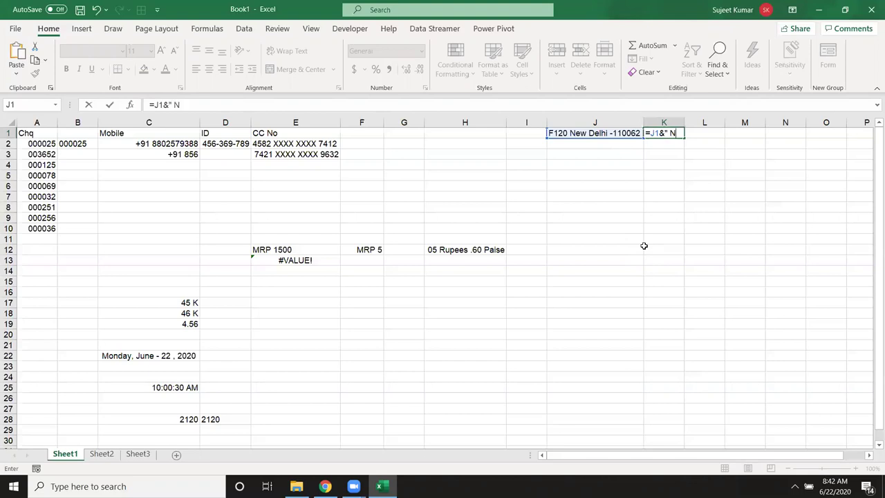
text(ew Delhi 110062")
key(Return)
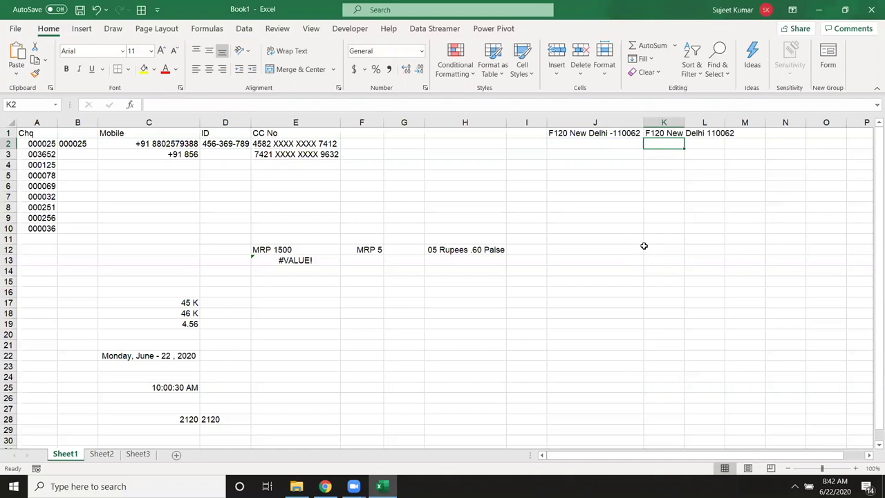
- Recheck K1's joining formula, then select J2:J4 below the F120 entry
key(Up)
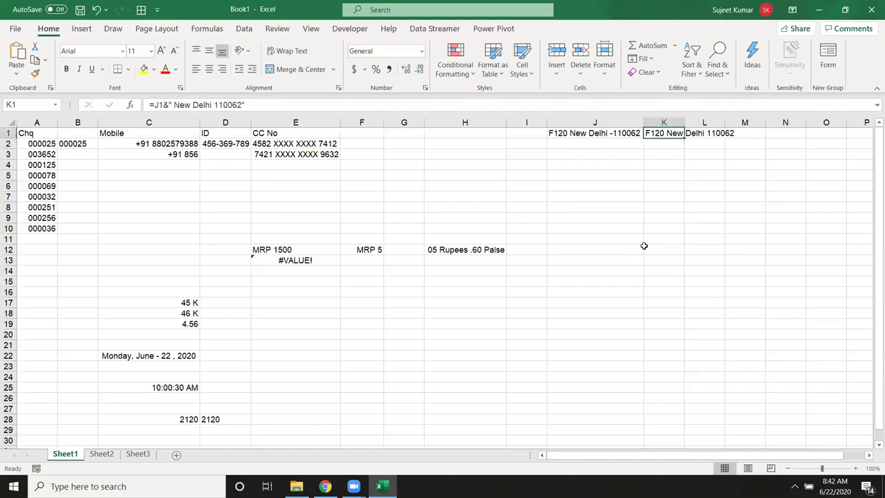
key(Down)
key(Left)
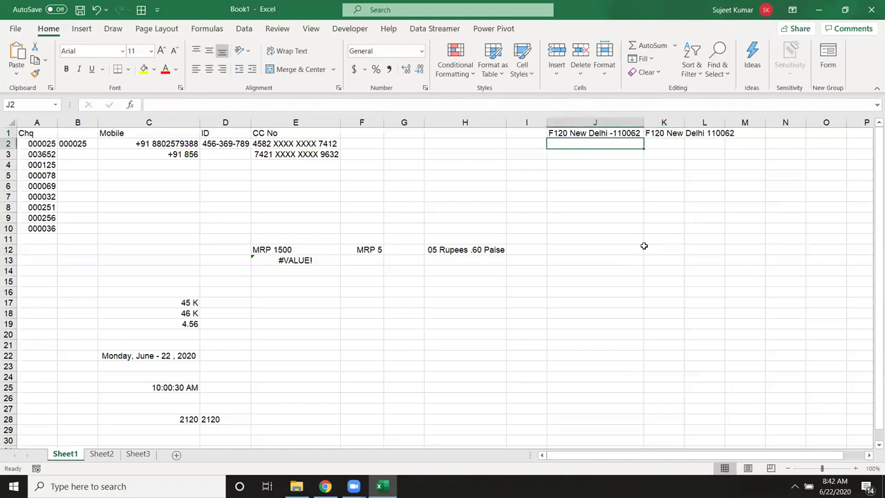
key(shift+Down)
key(shift+Down)
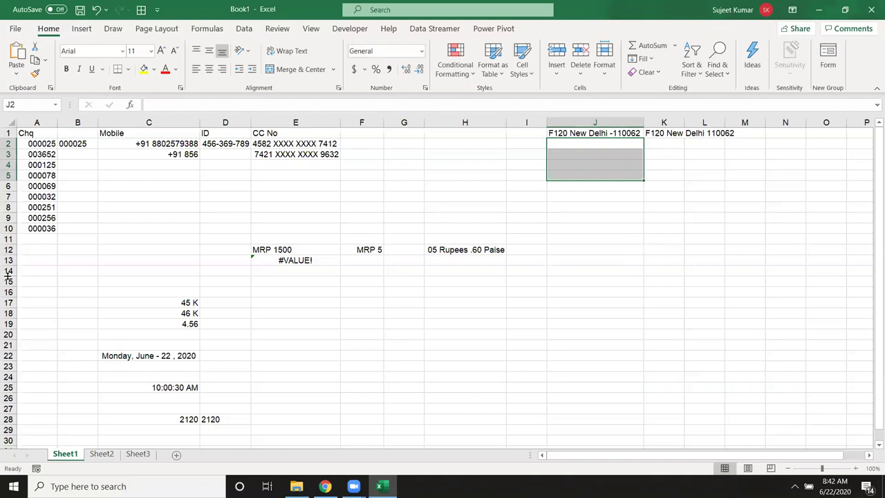
- Search Gmail for 'custom' and open the Custom Format Link email
click(325, 487)
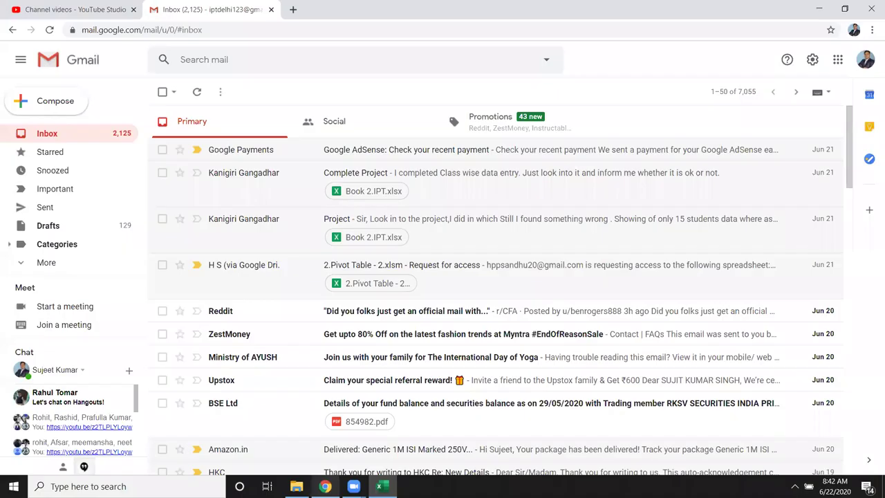
click(194, 59)
text(cus)
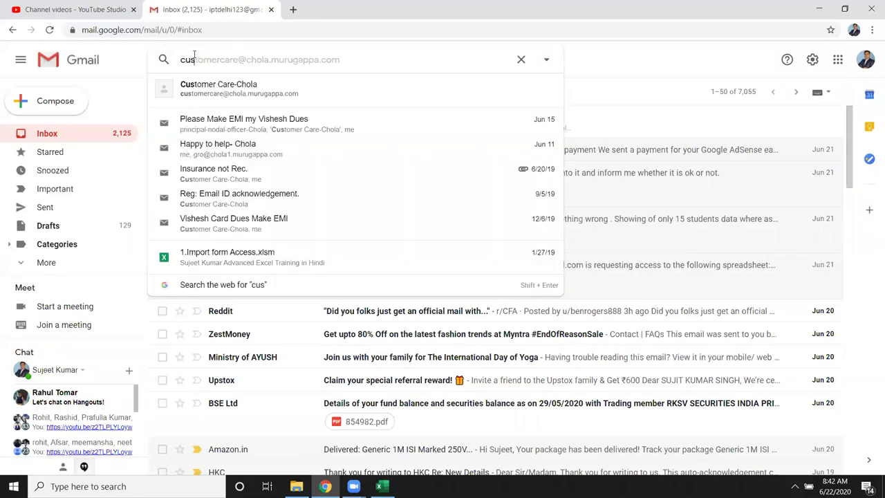
text(tom)
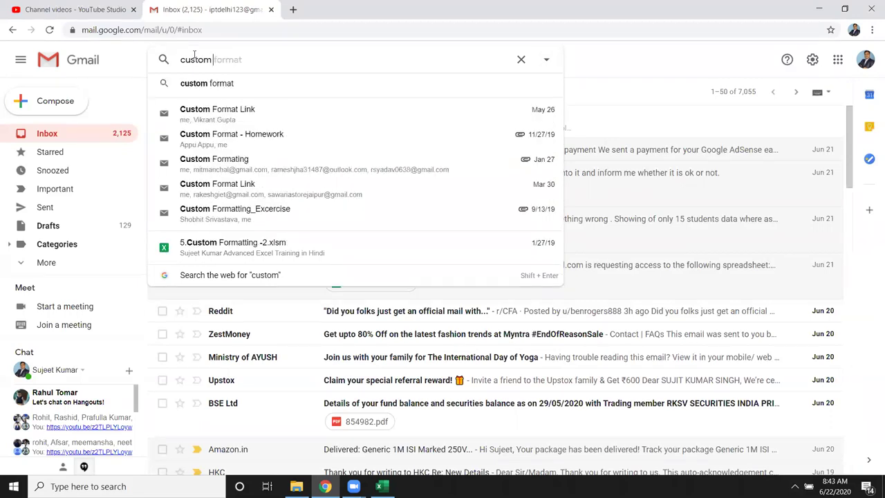
click(240, 123)
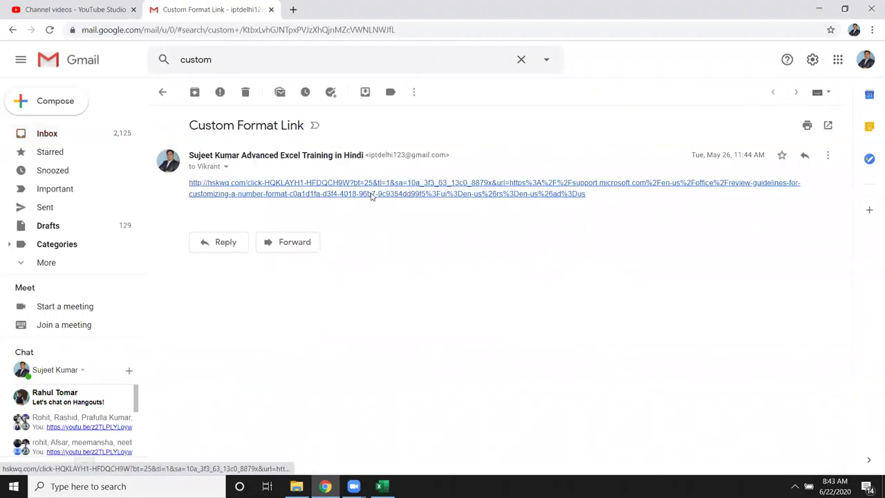
- Follow the email's Microsoft number-format link, skim the page, close it and return to the inbox
click(371, 196)
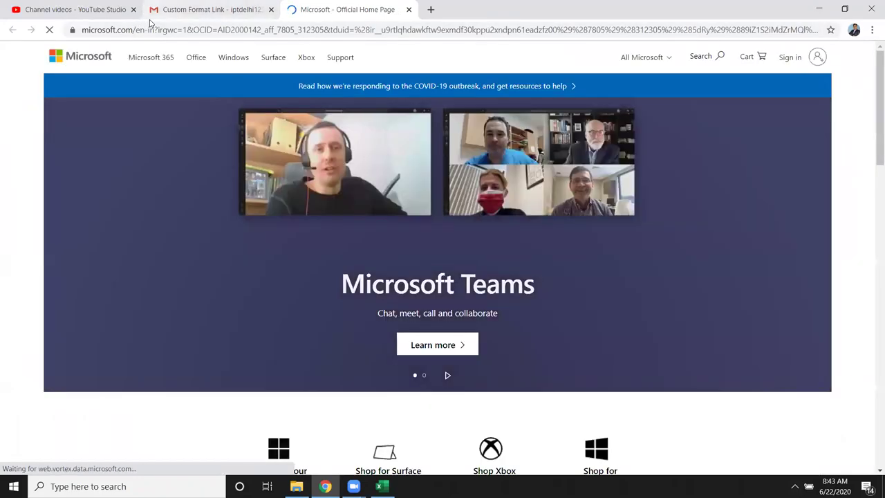
scroll(447, 225, down, 2)
scroll(447, 231, down, 3)
scroll(450, 173, up, 3)
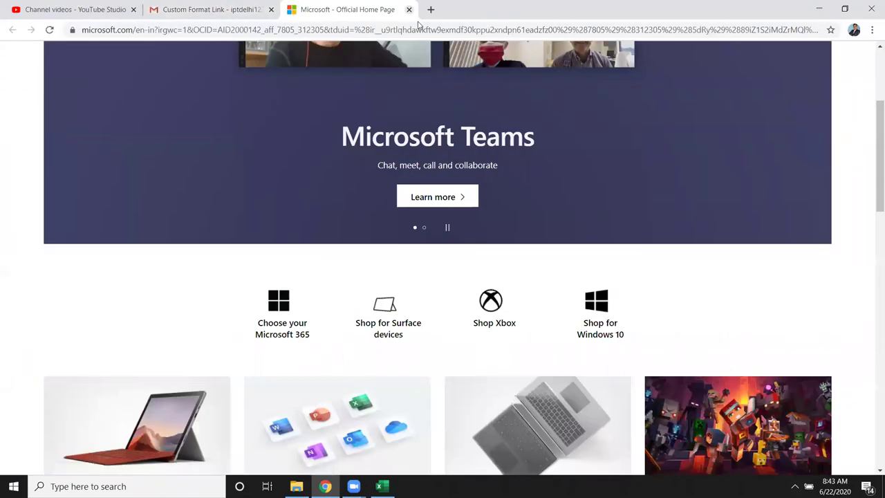
click(409, 9)
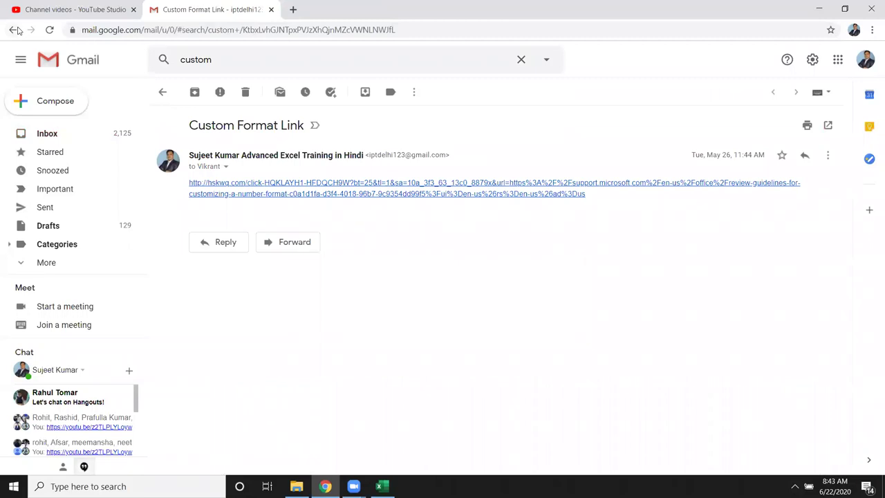
click(16, 31)
- Search 'custom', open the Custom Formating thread and expand its messages, including the Jan 25 one
click(230, 61)
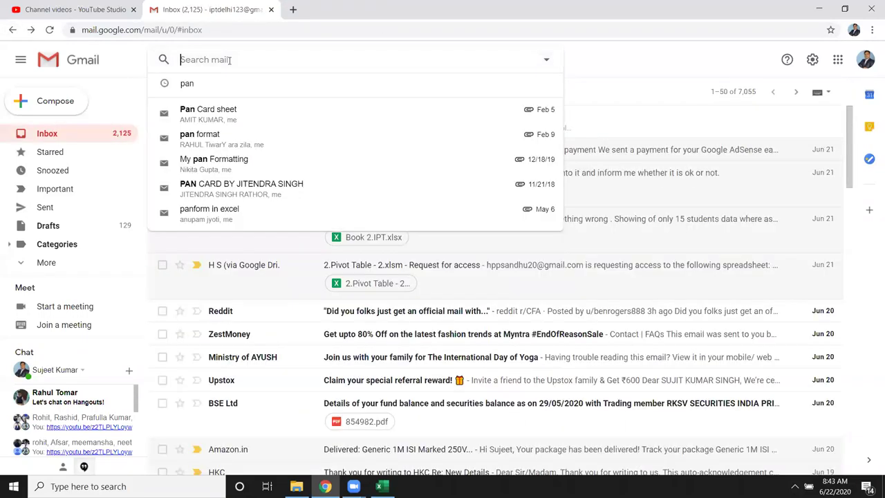
text(cus)
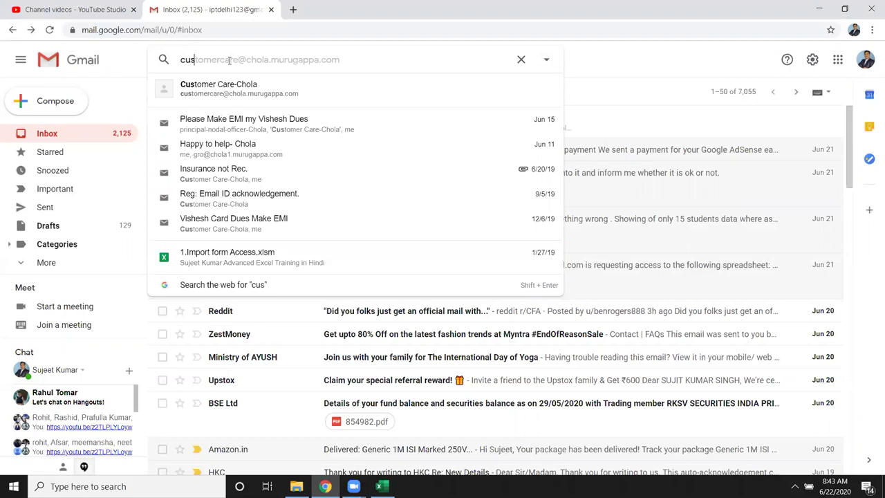
text(tom)
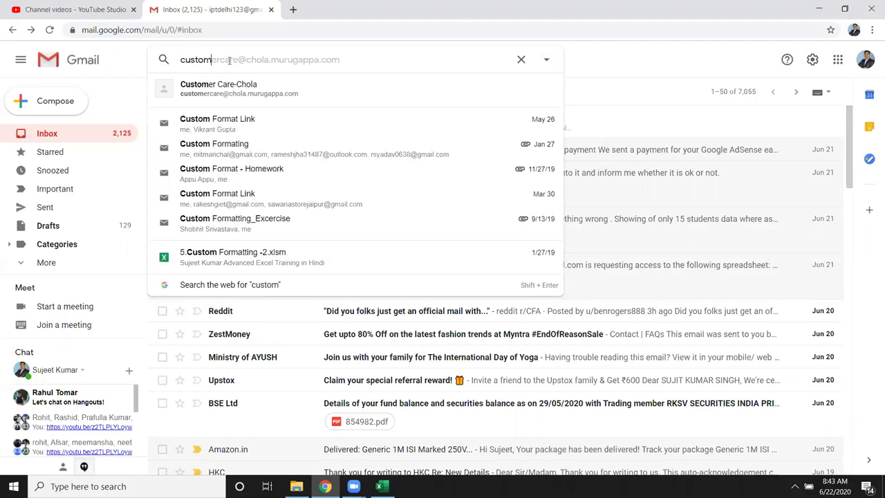
click(261, 156)
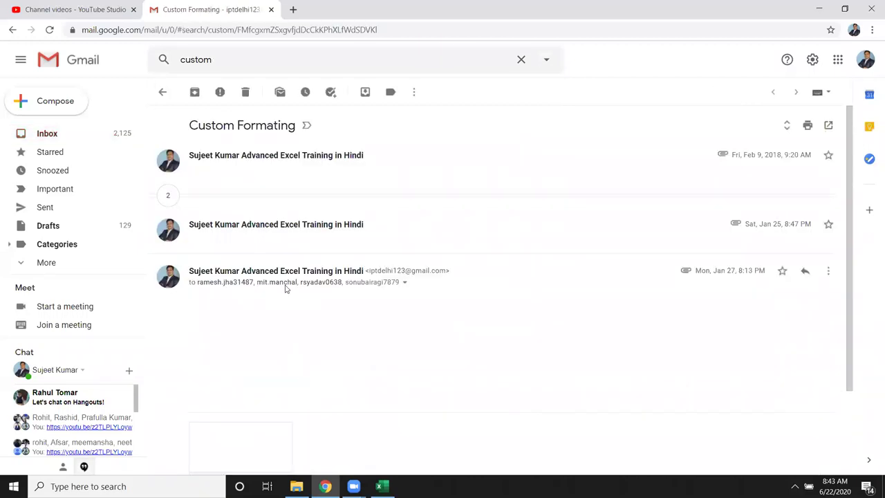
scroll(283, 296, up, 3)
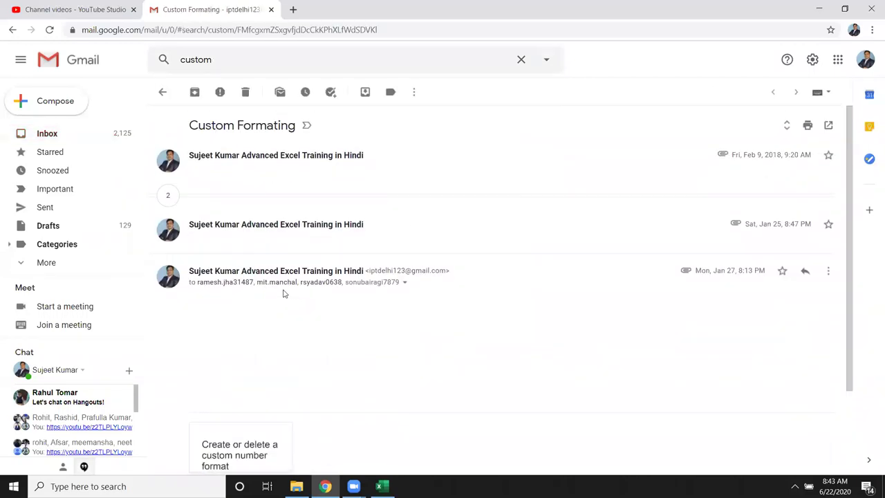
click(230, 166)
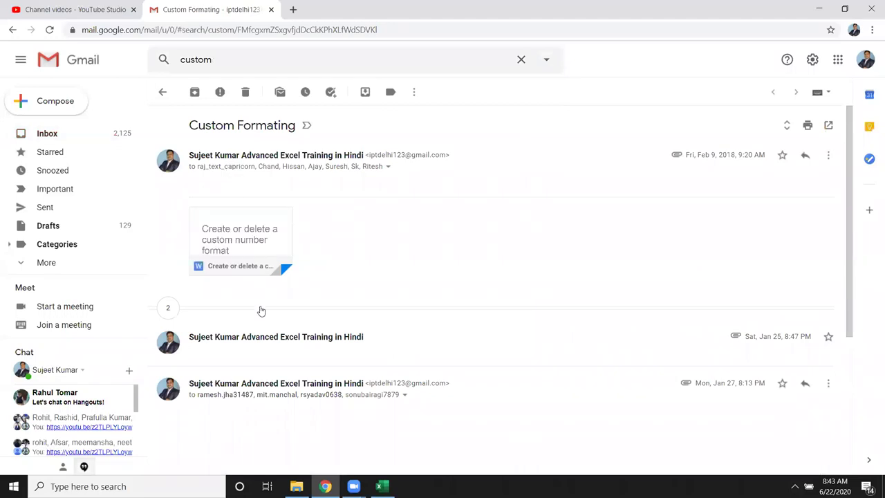
click(262, 332)
scroll(263, 325, down, 3)
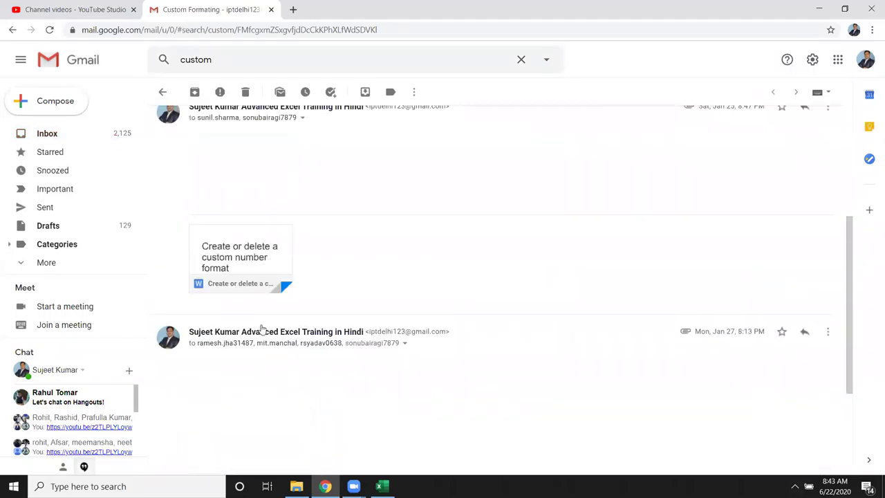
scroll(262, 325, up, 3)
- Return to the inbox and start a new mail search for 'custom'
click(53, 62)
click(190, 60)
text(a)
key(BackSpace)
text(cus)
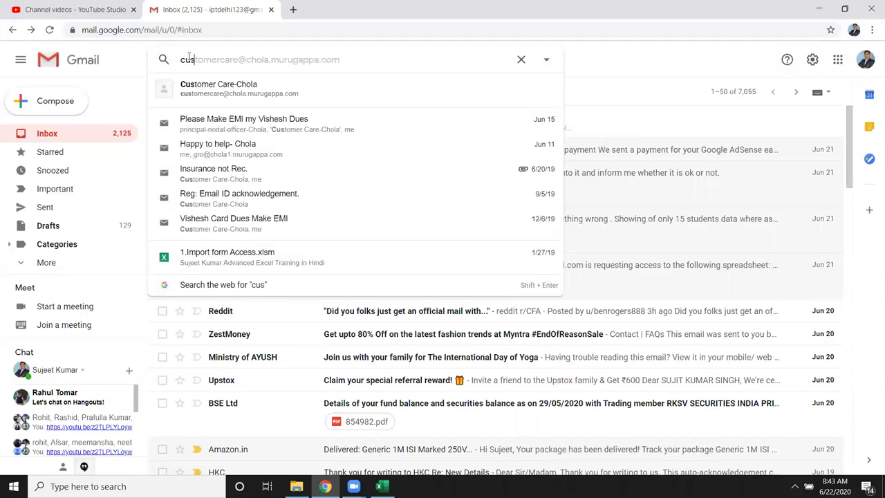
text(tom)
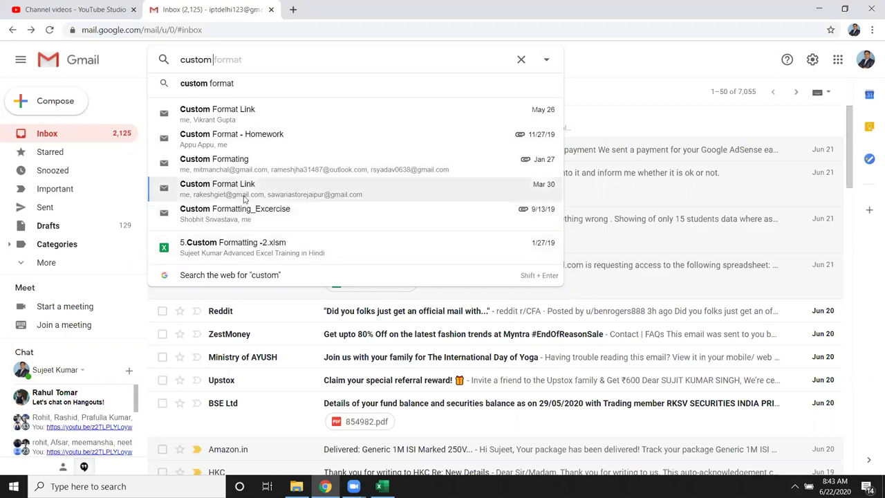
- Forward the Custom Format Link email to a contact chosen from autocomplete and send it
key(Escape)
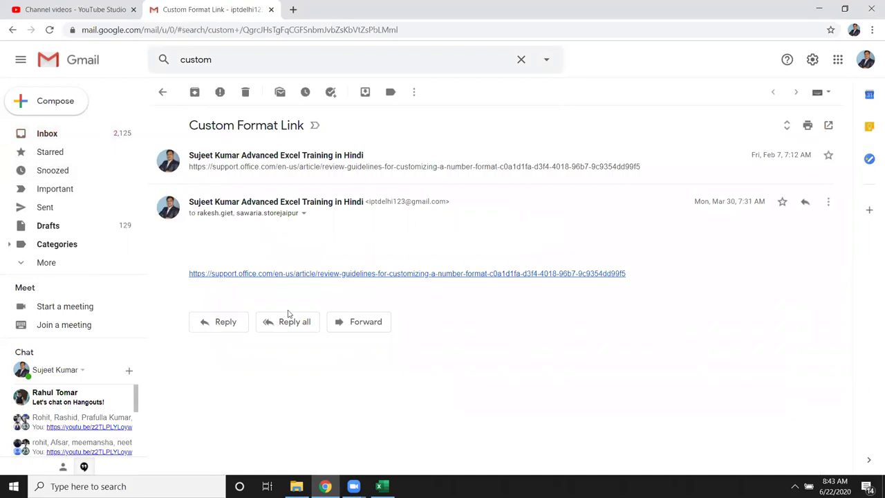
click(360, 321)
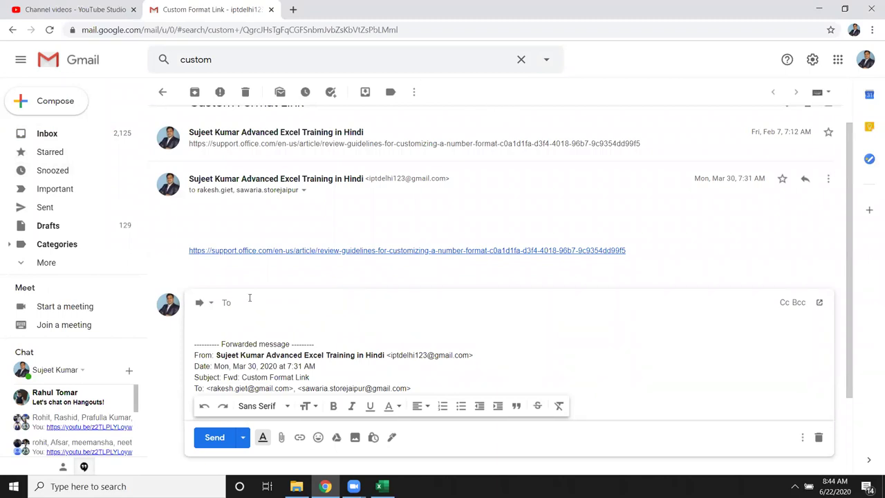
text(smit)
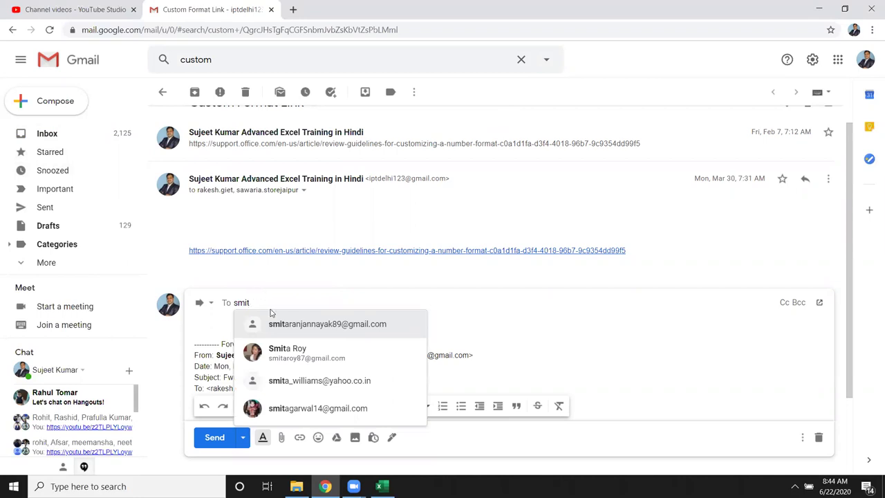
click(279, 324)
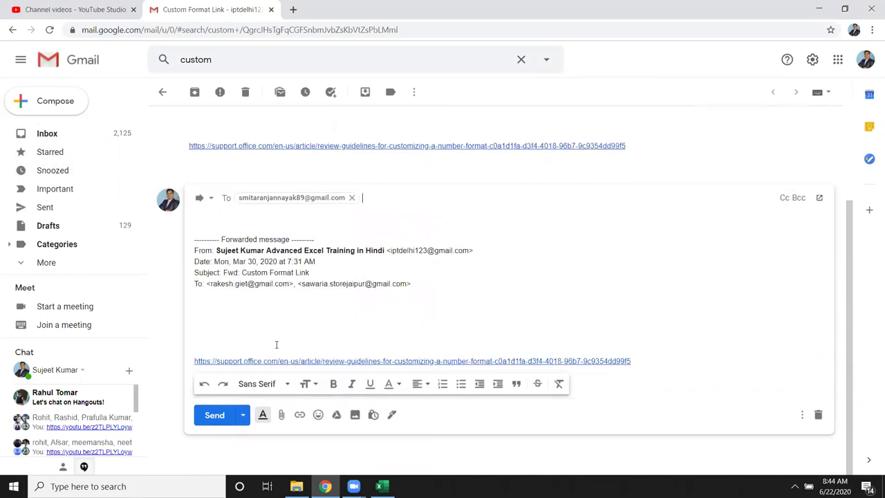
click(230, 417)
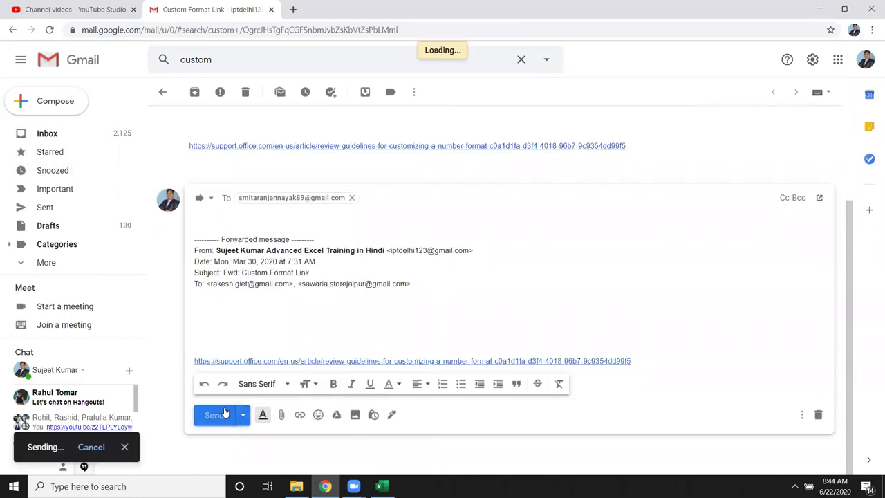
- Trash the Ministry of AYUSH, ZestMoney and Reddit emails from the inbox, then show the desktop
click(40, 134)
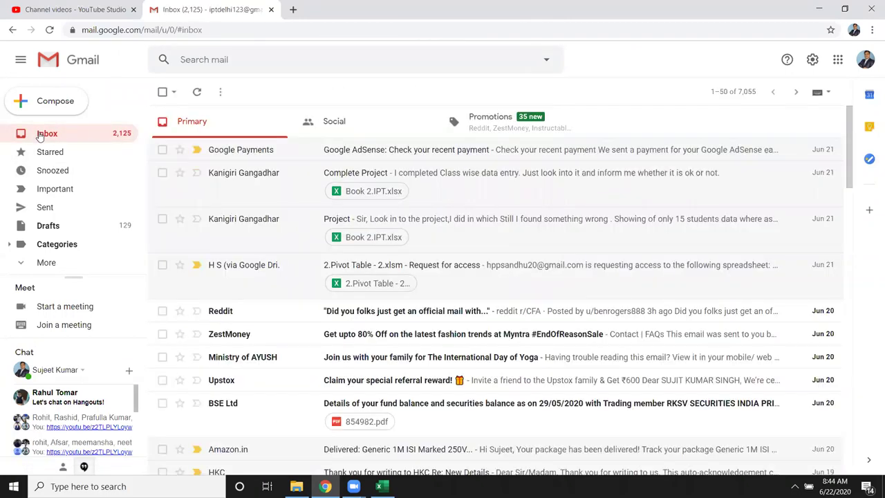
click(163, 358)
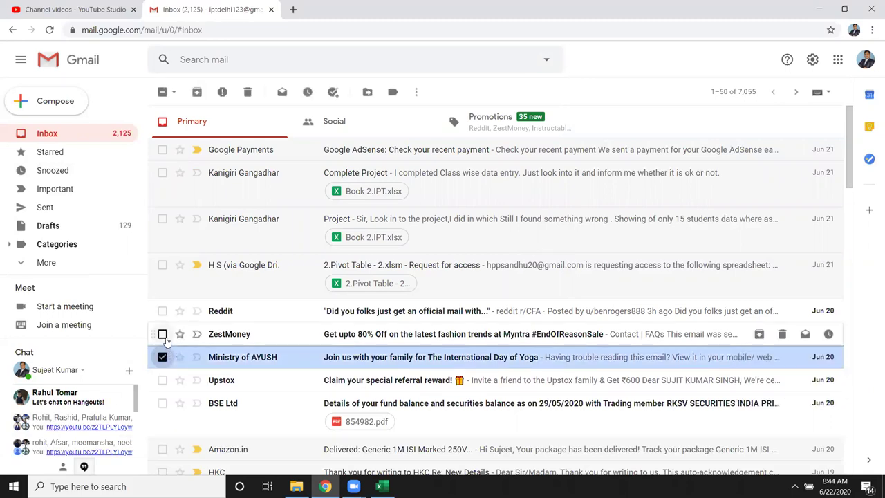
click(163, 334)
click(163, 311)
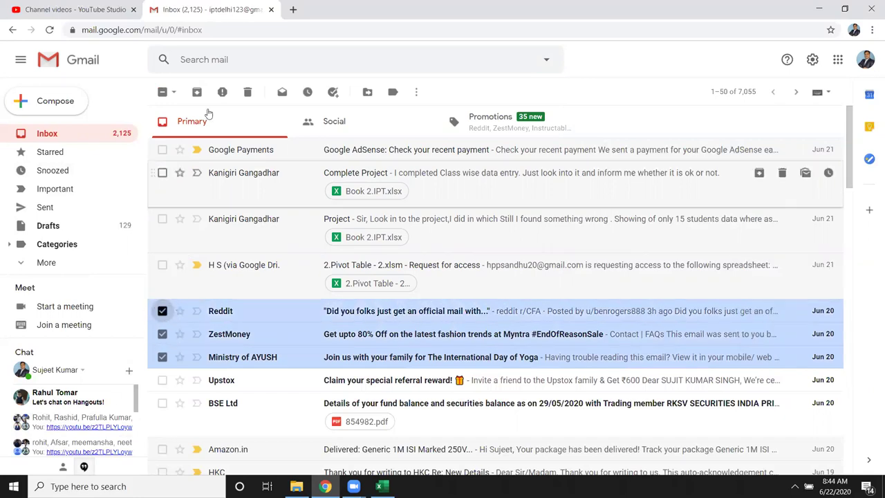
click(247, 92)
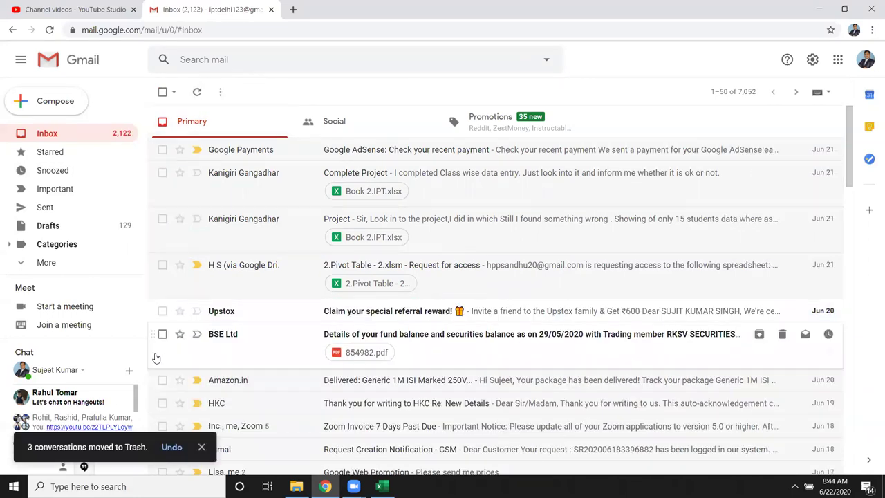
key(super+d)
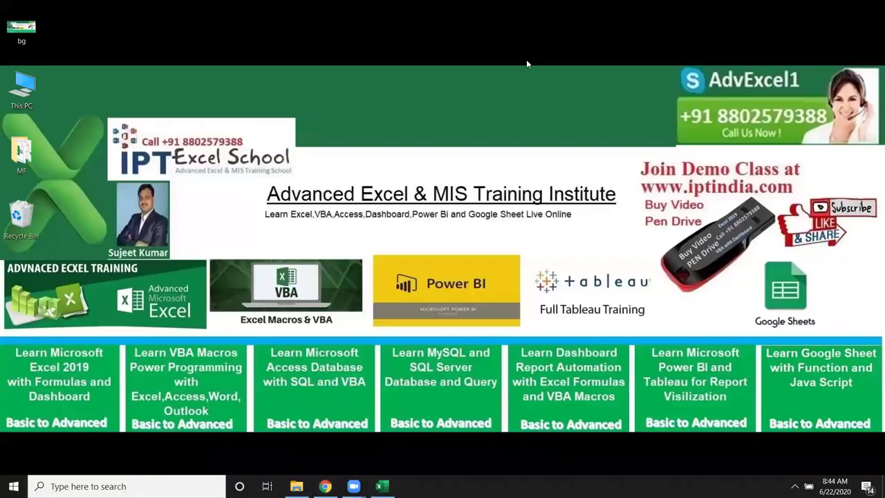